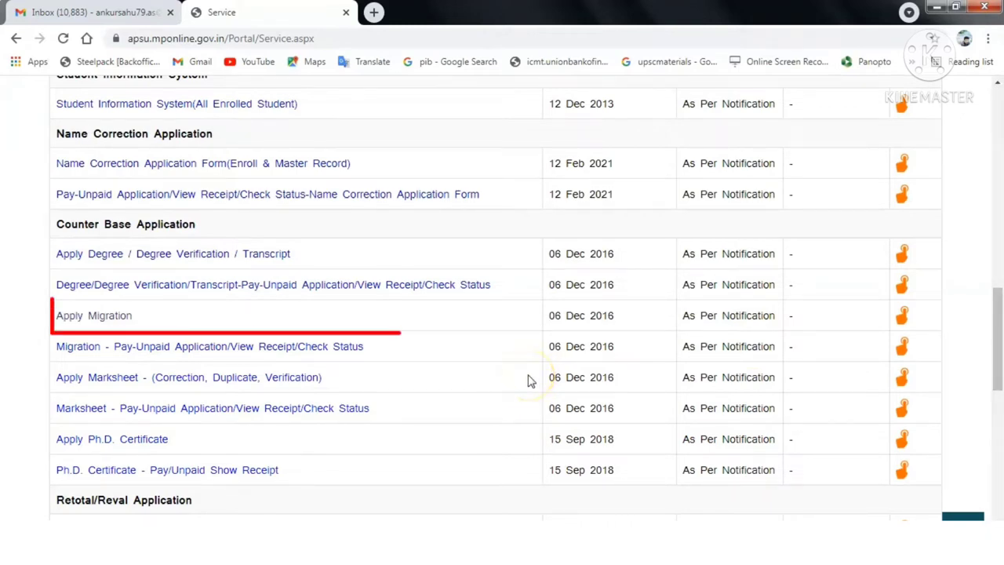
Start an Apply Migration lookup for an online-enrolled student and enter the enrollment and roll numbers
left_click(902, 315)
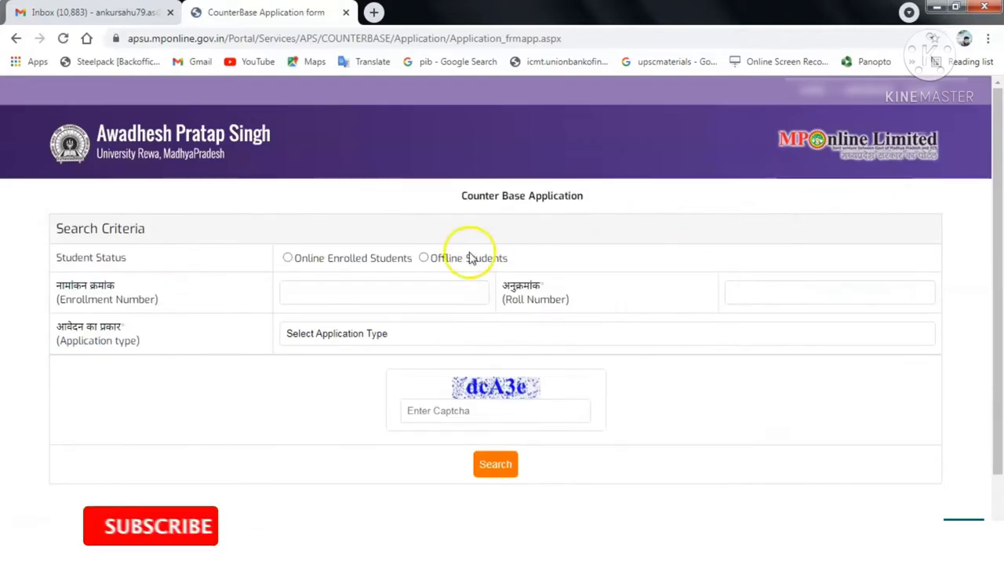
left_click(288, 257)
left_click(313, 291)
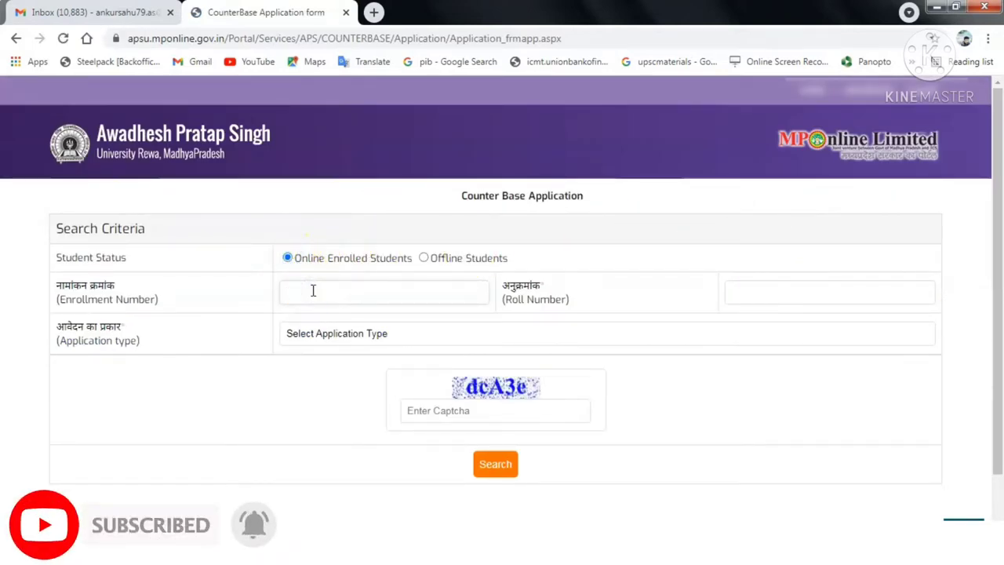
type("6")
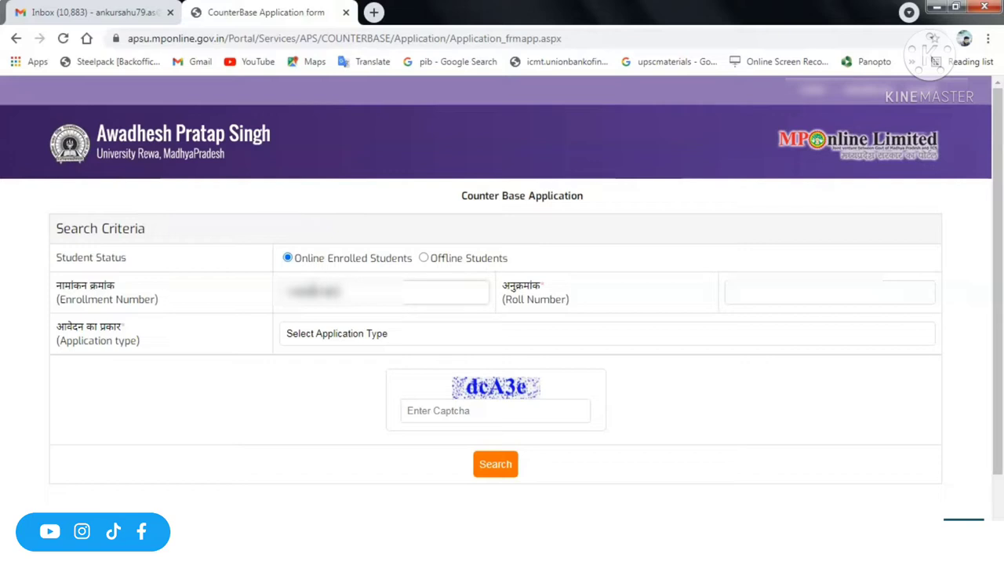
left_click(775, 291)
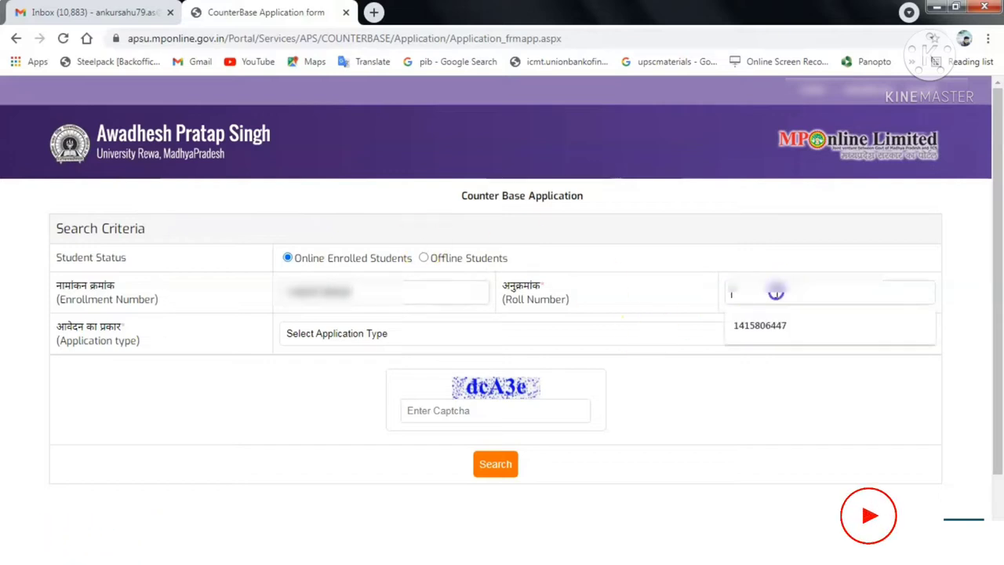
type("1415")
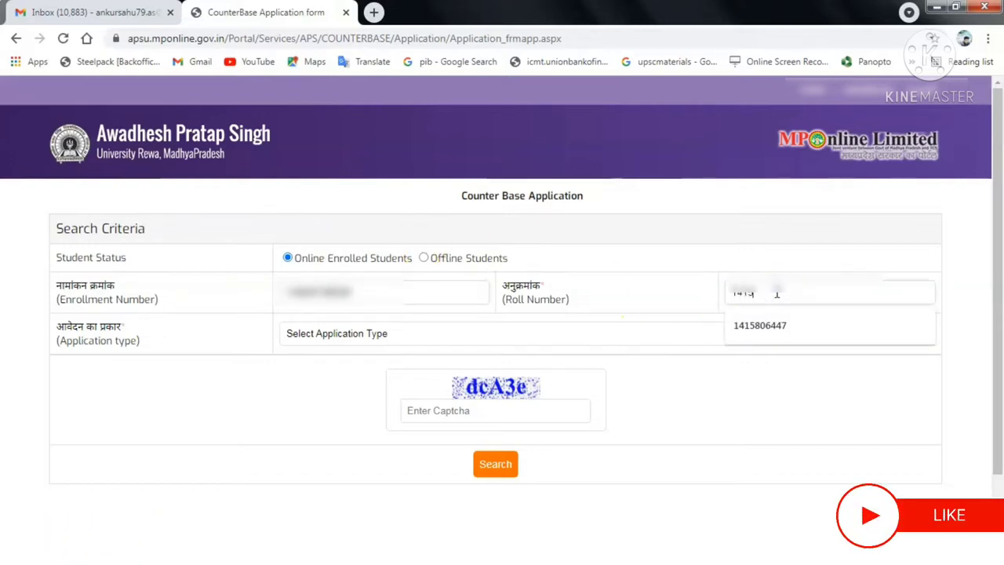
type("806447")
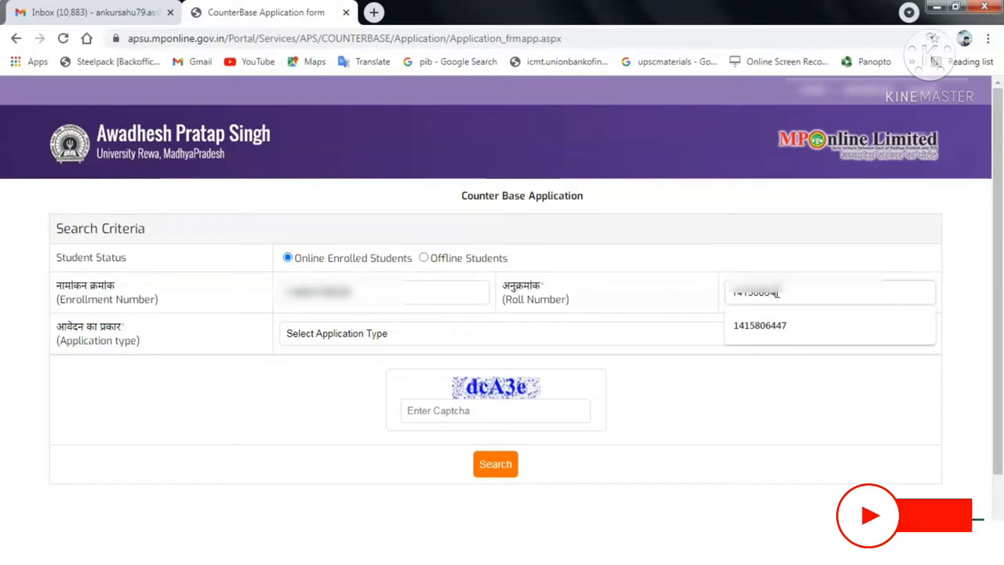
Choose Migration Certificate Normal Basis, enter the captcha and search for the student
left_click(471, 332)
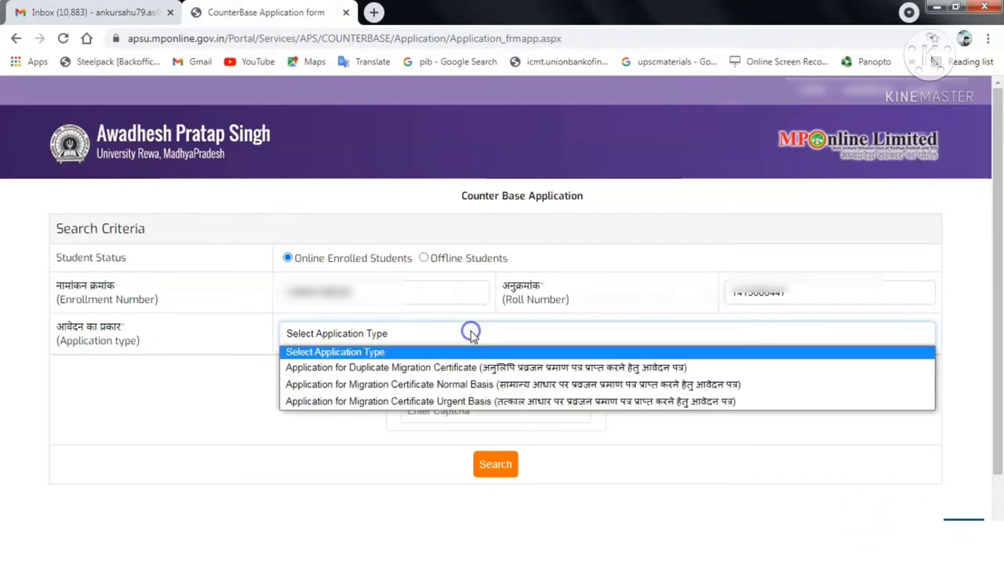
left_click(455, 384)
left_click(449, 413)
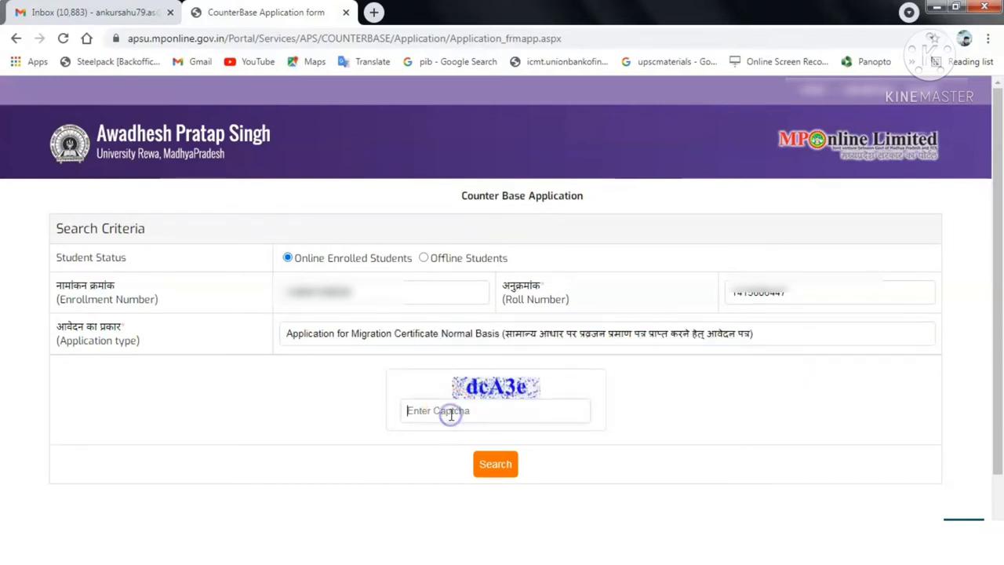
type("dcA3e")
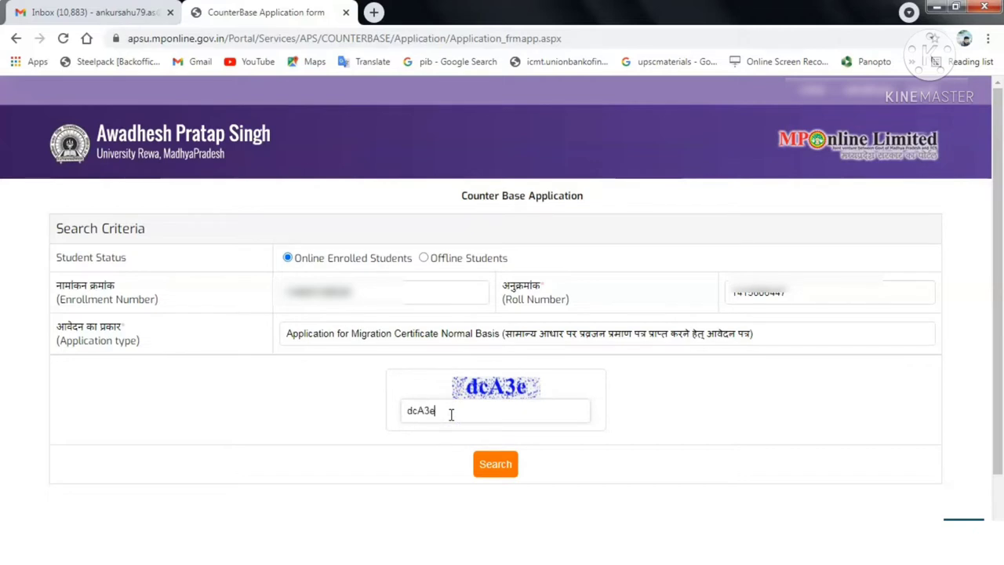
left_click(495, 464)
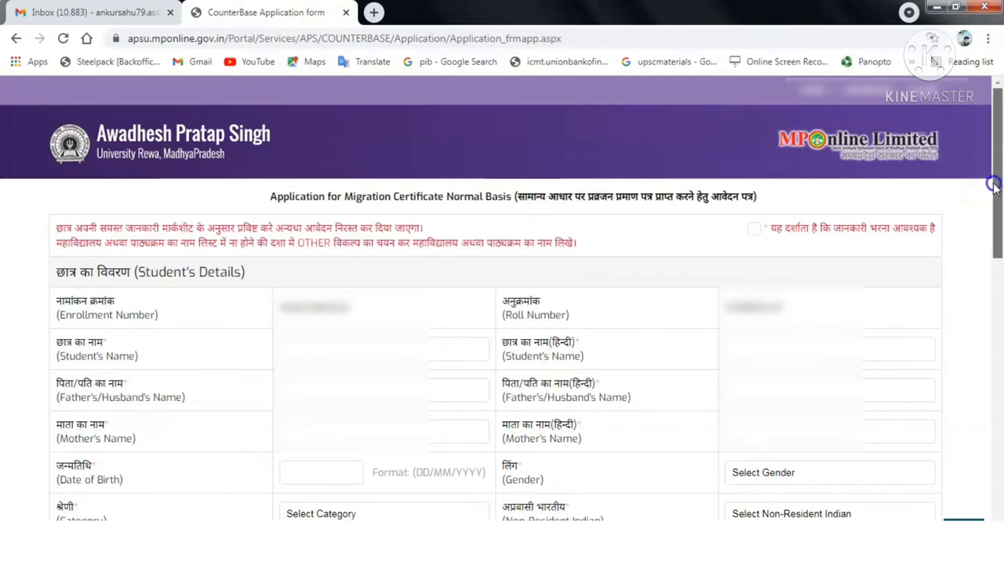
Enter the student's, father's/husband's and mother's names in English and Hindi
left_click_drag(994, 186, 994, 183)
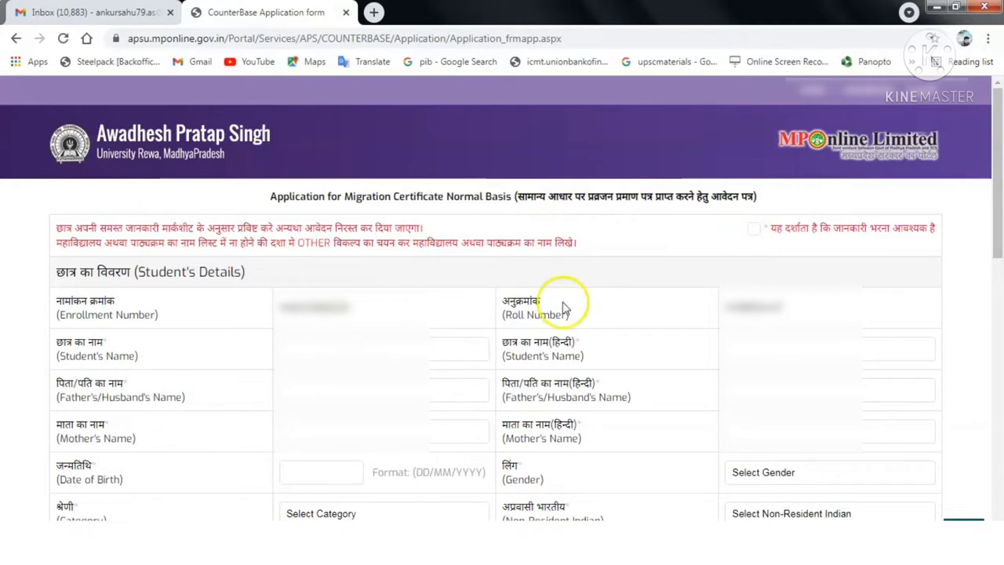
left_click(289, 348)
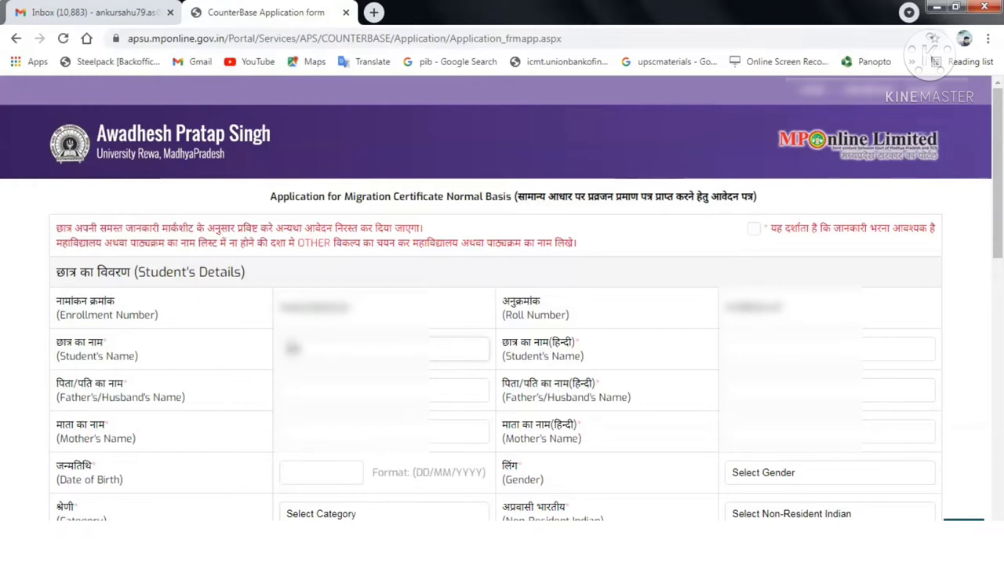
left_click(601, 390)
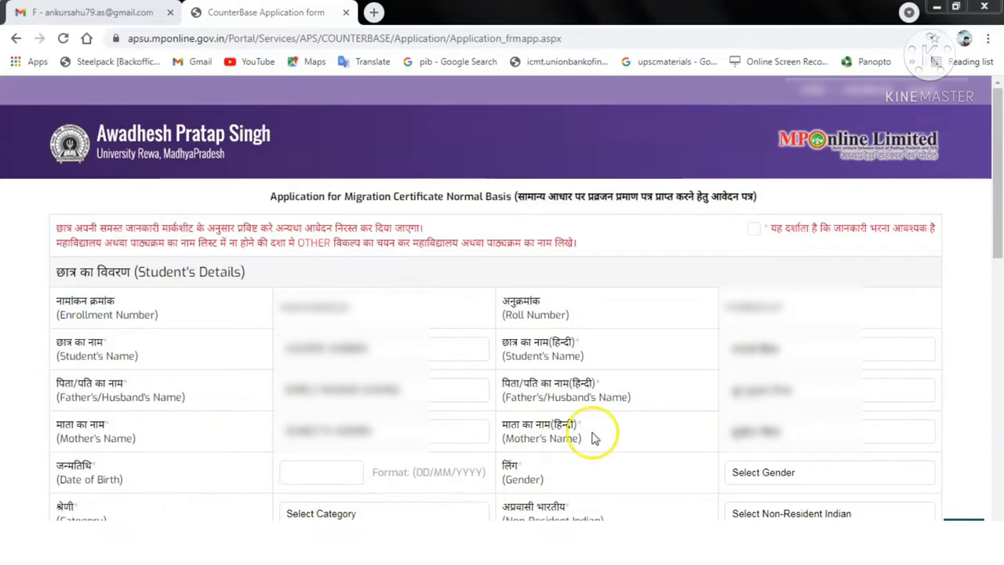
left_click(649, 403)
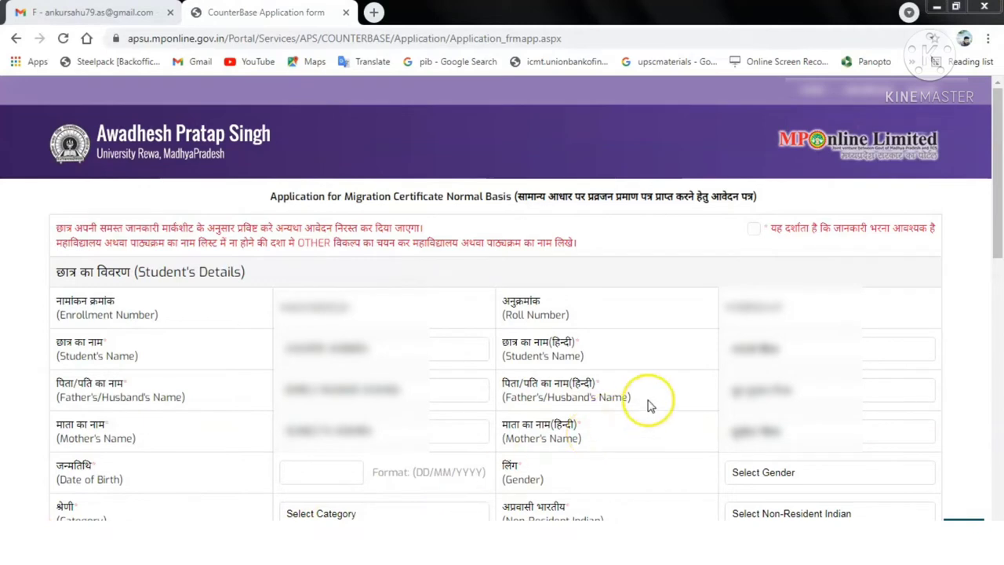
scroll(648, 406, "down", 5)
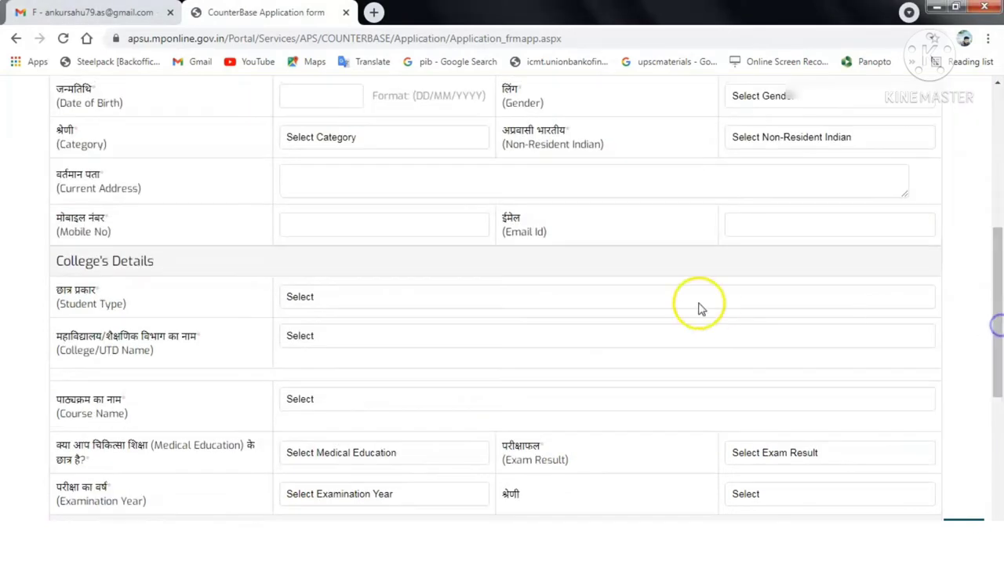
Set the date of birth to 01/01/1996 using the calendar
left_click(314, 97)
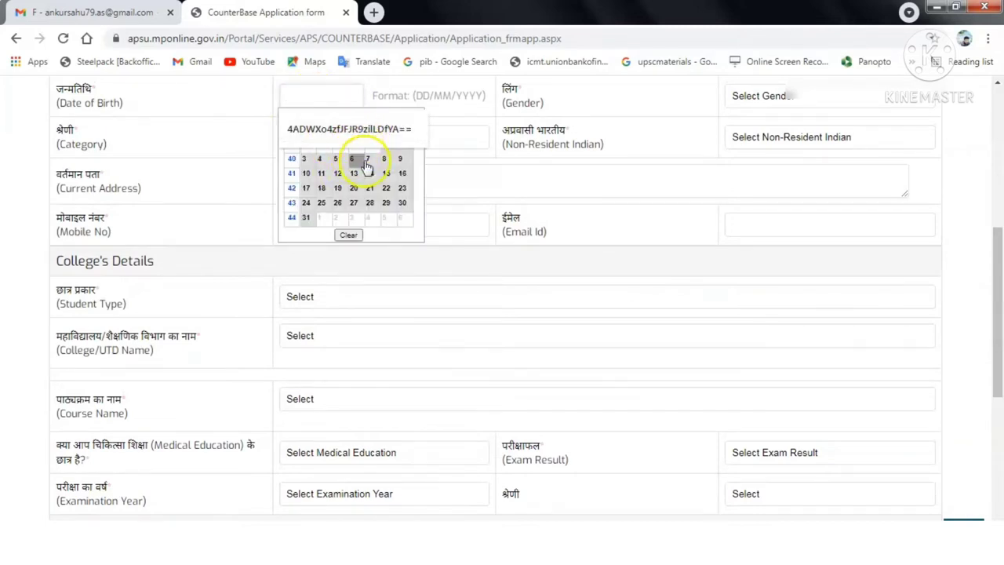
left_click(357, 116)
left_click(353, 161)
left_click(338, 117)
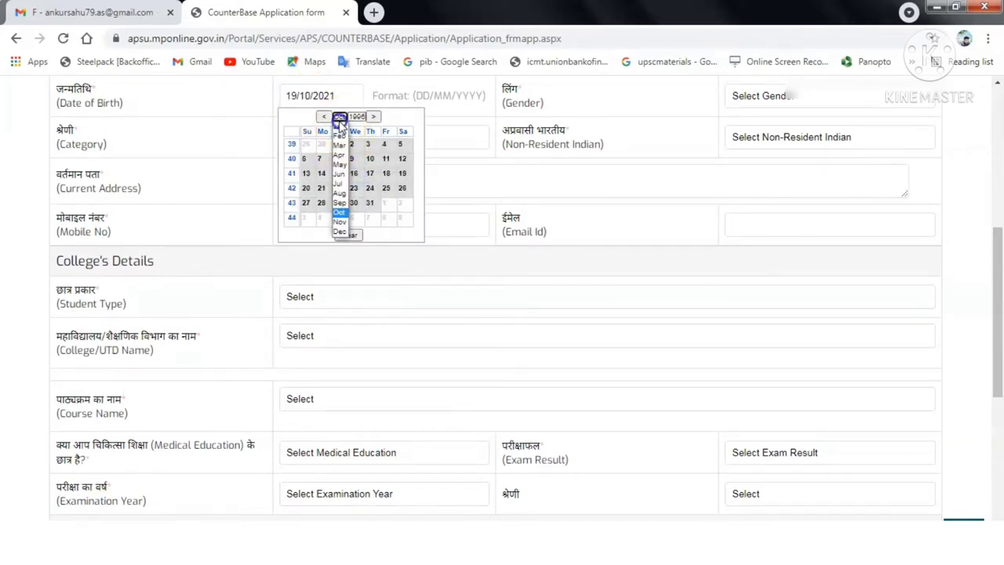
left_click(339, 124)
left_click(320, 143)
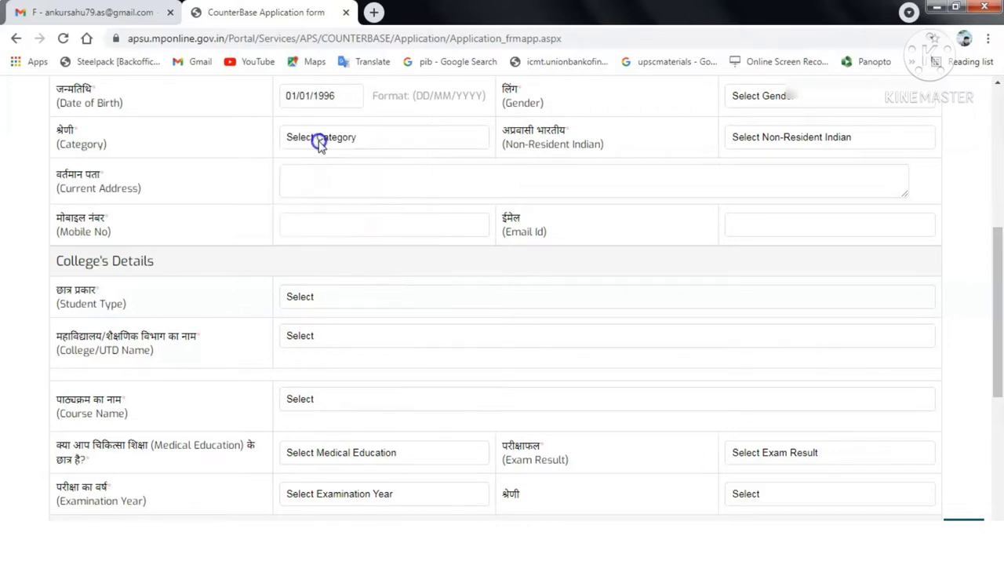
Set gender to Female, category to UR and Non-Resident Indian to No
left_click(778, 100)
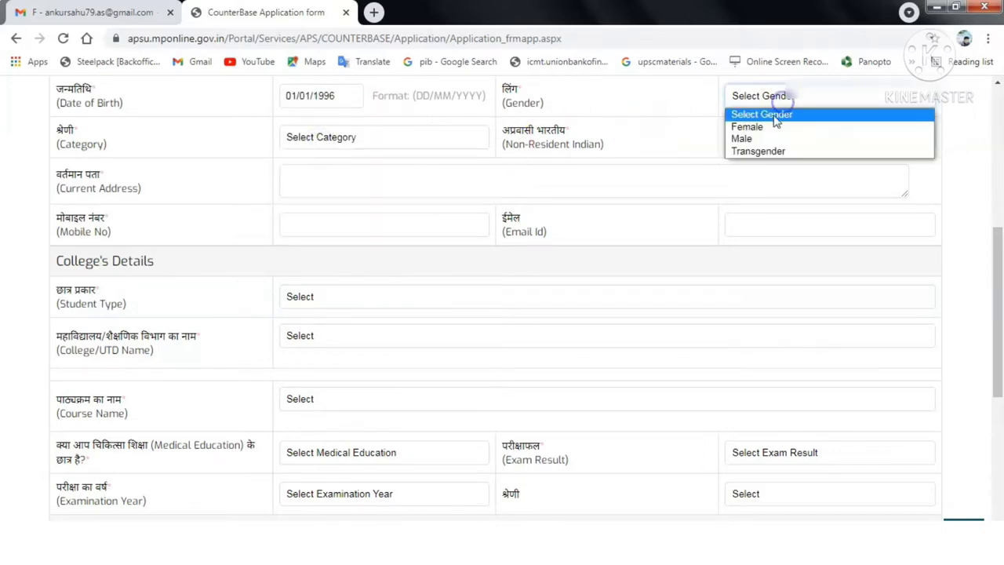
left_click(771, 125)
left_click(385, 142)
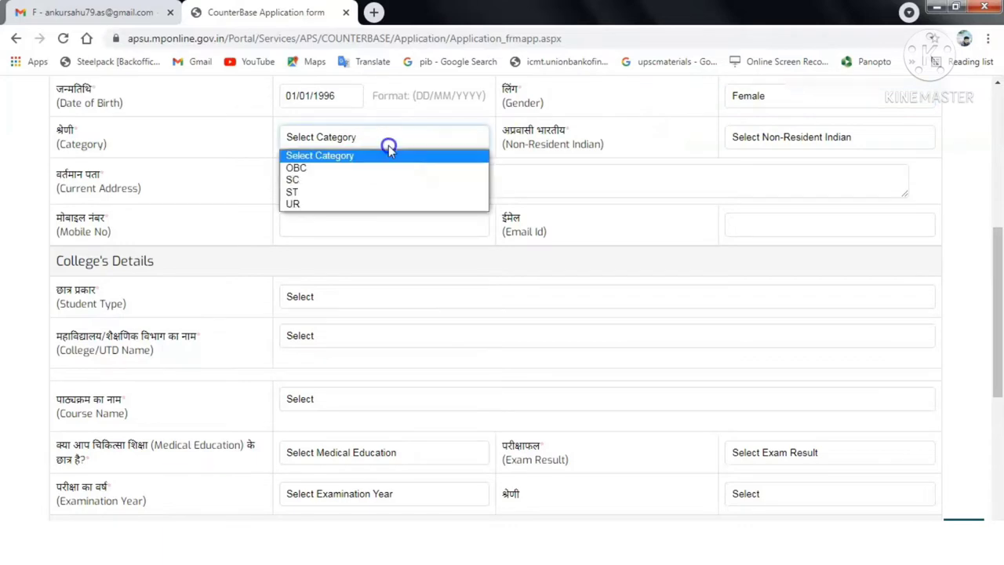
left_click(365, 203)
left_click(755, 138)
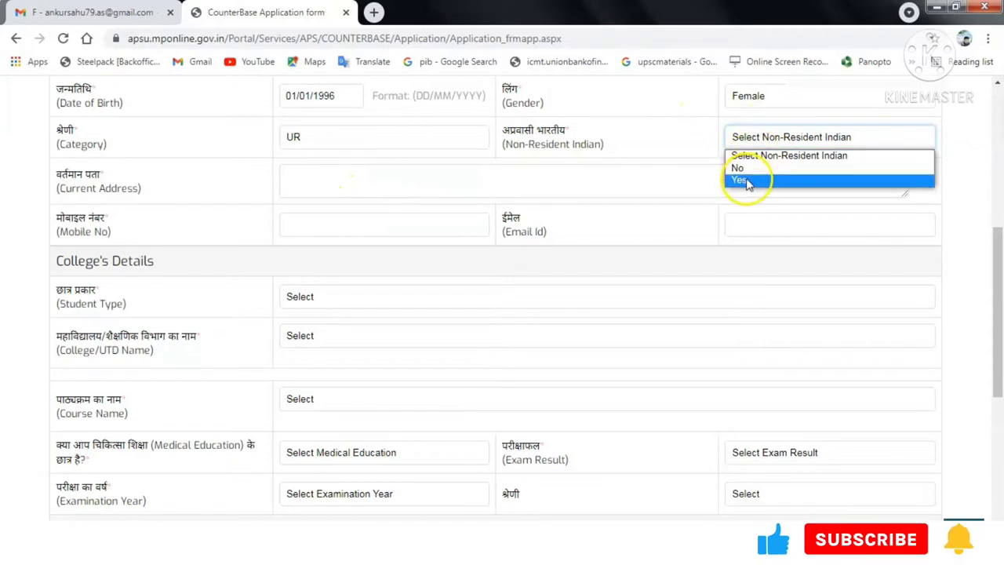
left_click(746, 168)
left_click(672, 155)
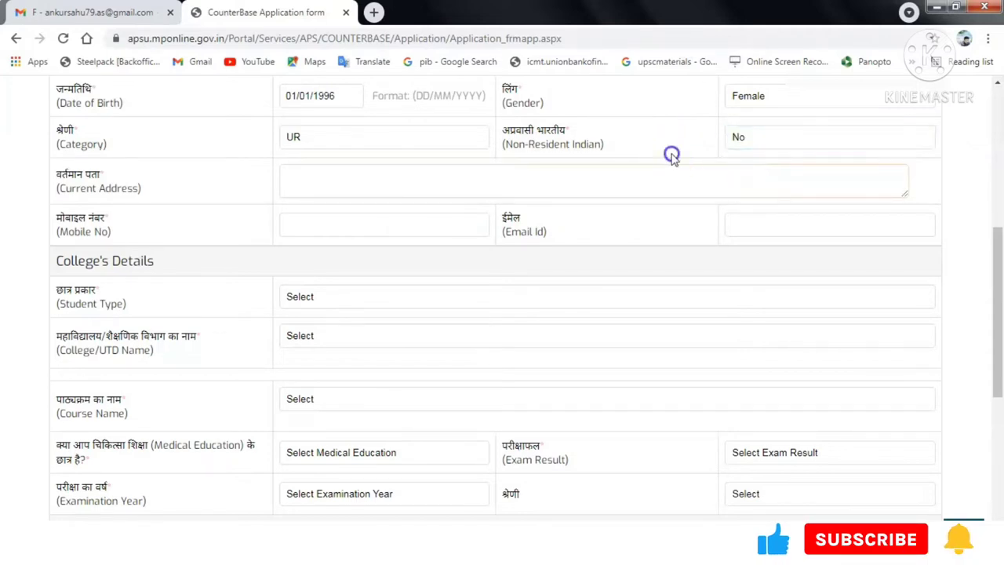
Fill in the current address and mobile number, and begin the e-mail address
left_click(381, 181)
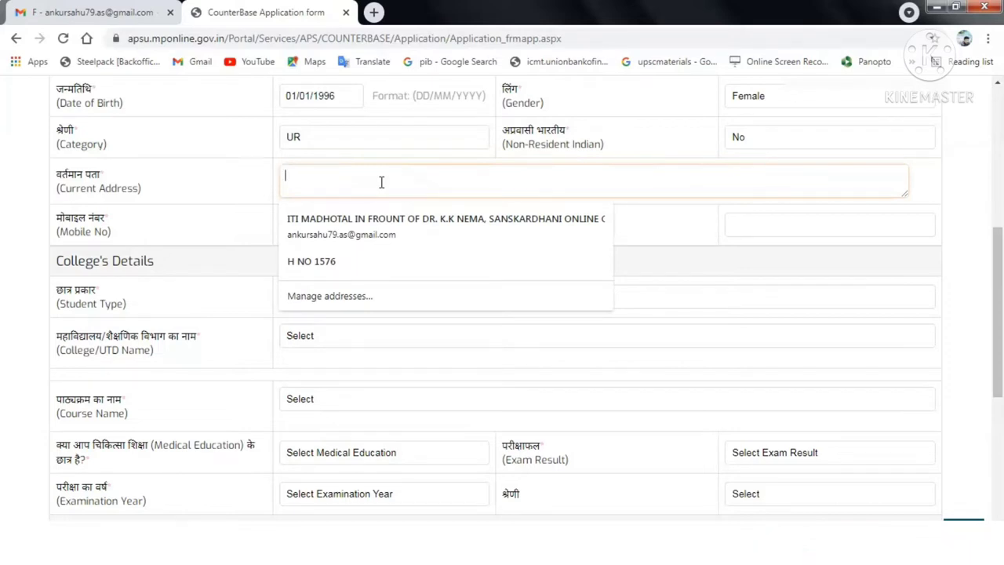
key("Down")
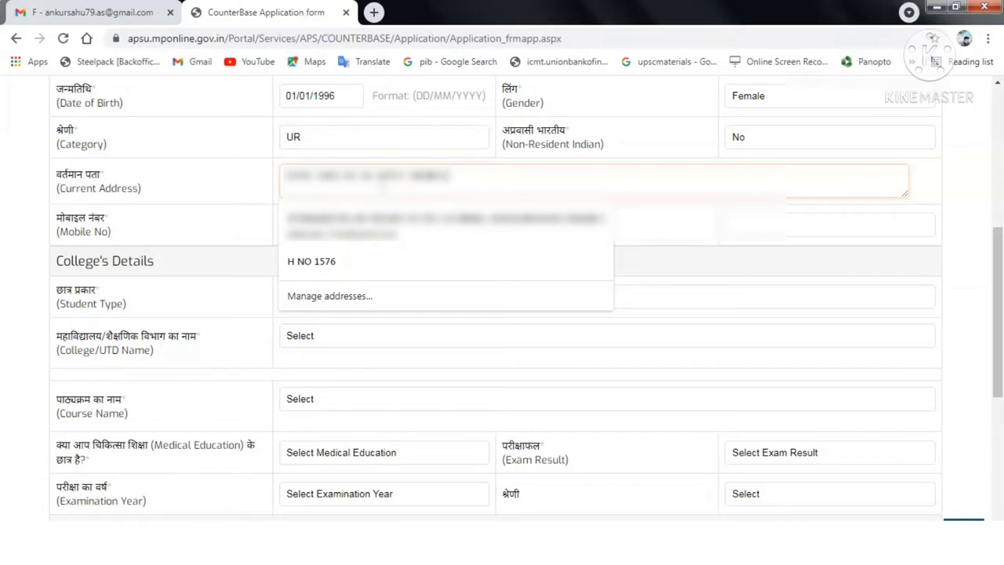
left_click(240, 168)
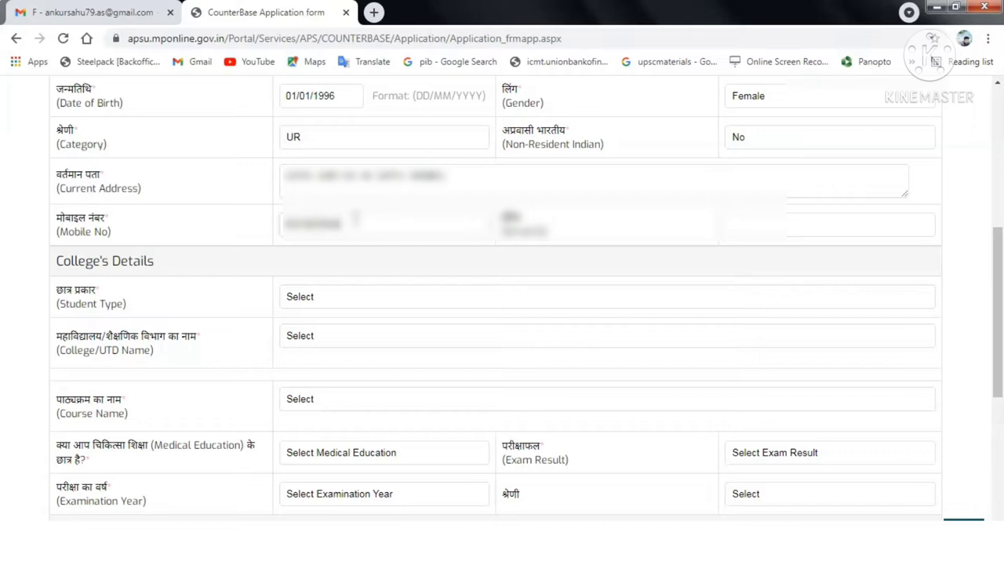
left_click(757, 220)
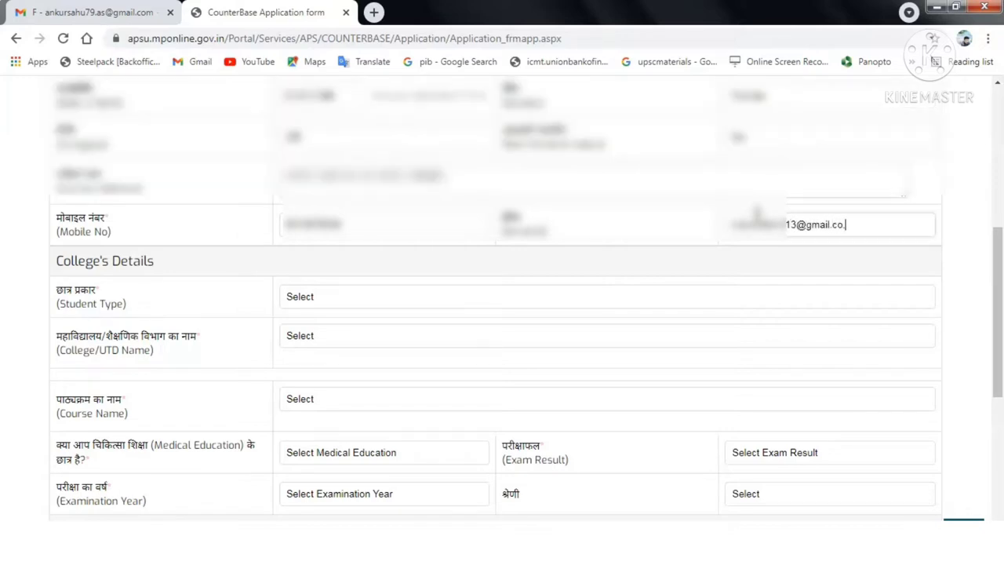
Set student type to REGULAR and college to Indira Gandhi Homescience College, Shahdol
left_click_drag(999, 279, 1000, 334)
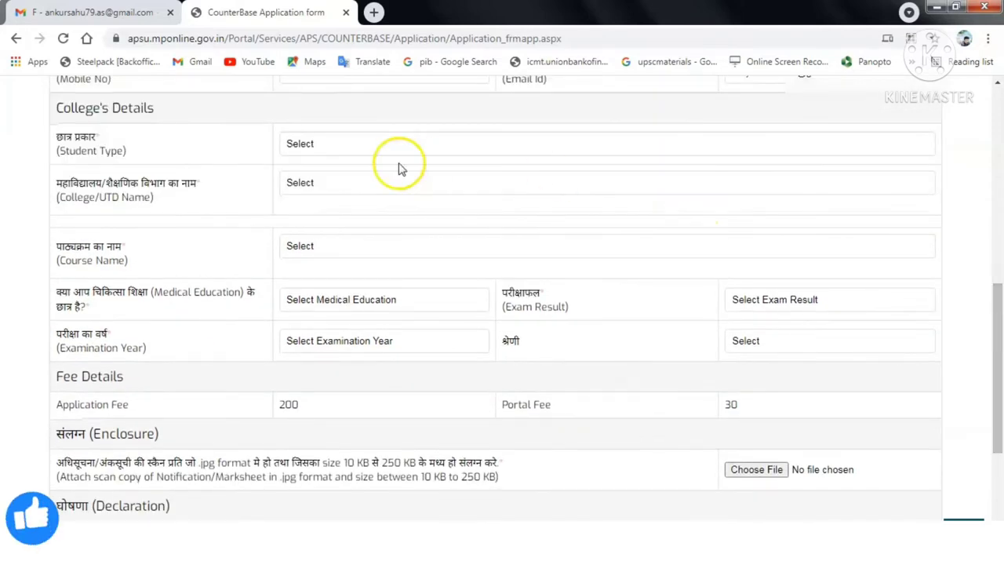
left_click(365, 154)
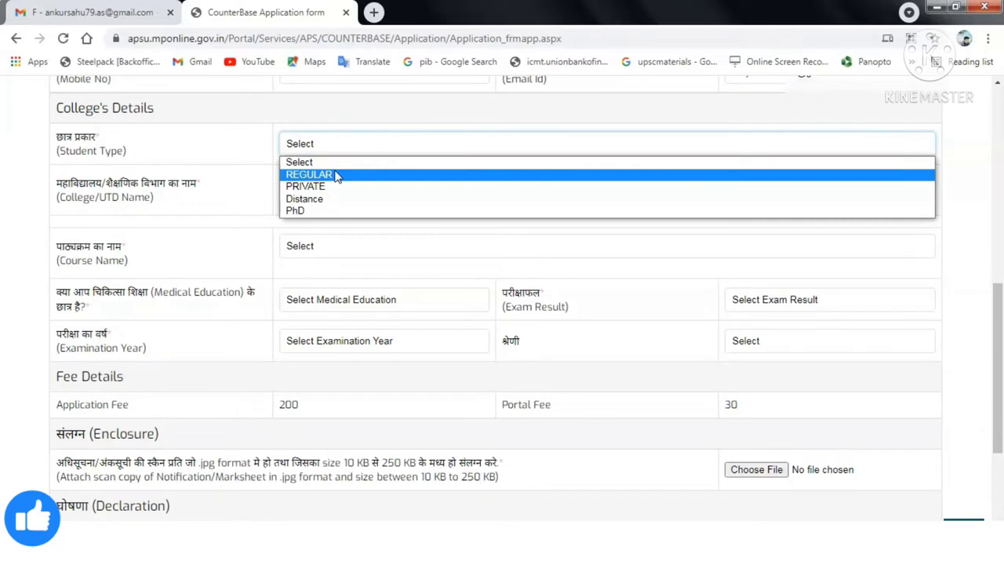
left_click(336, 175)
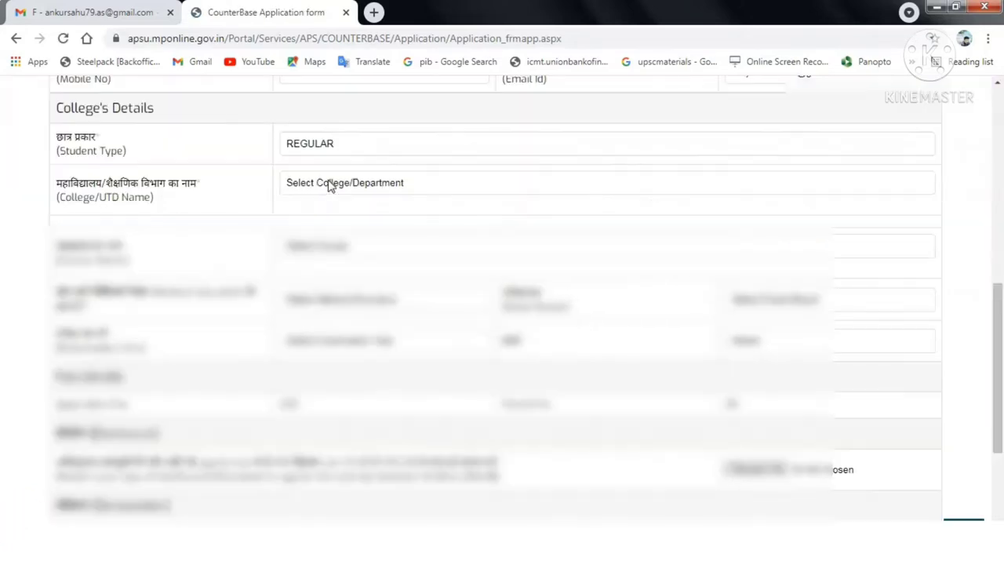
left_click(330, 185)
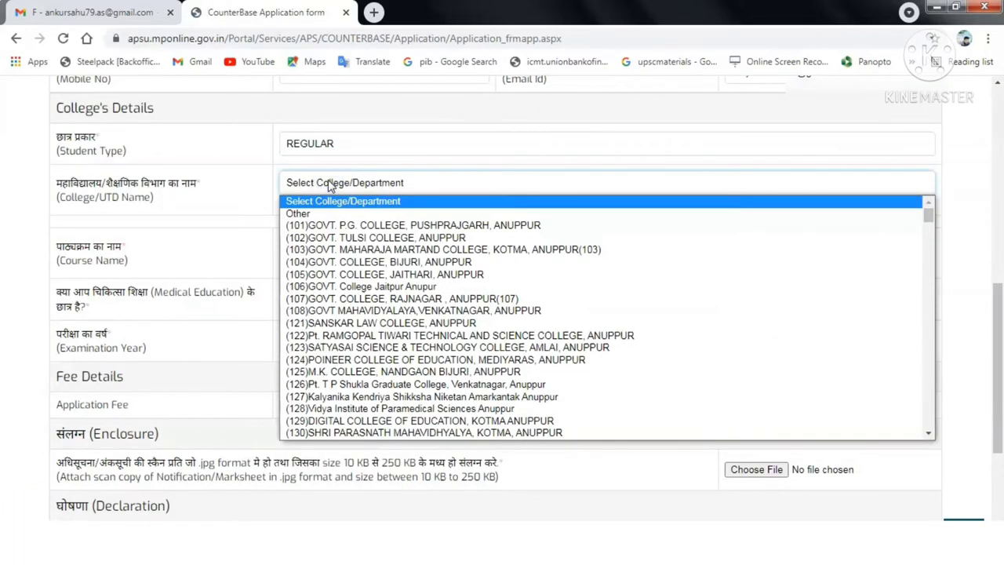
left_click_drag(928, 212, 928, 318)
left_click(928, 434)
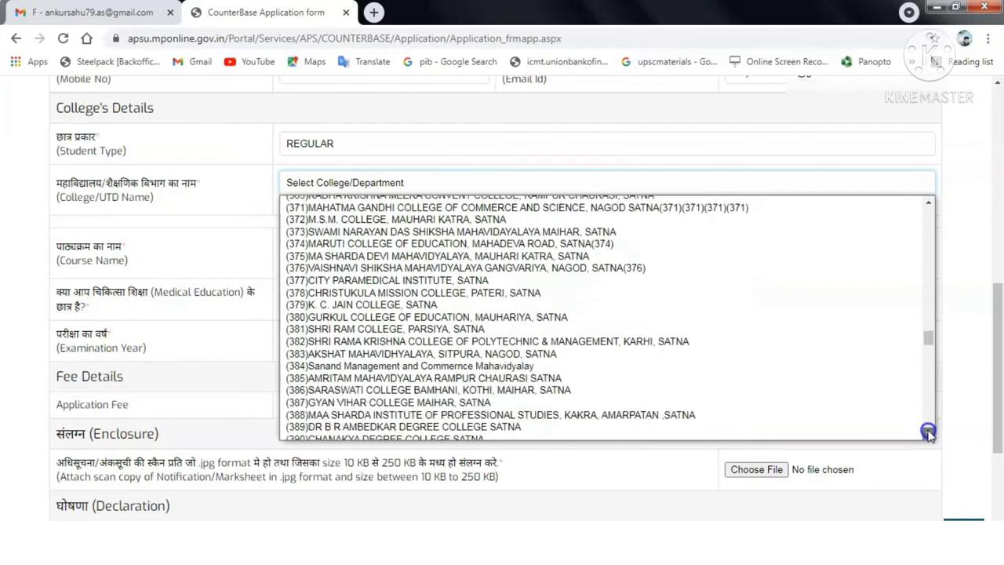
left_click(928, 434)
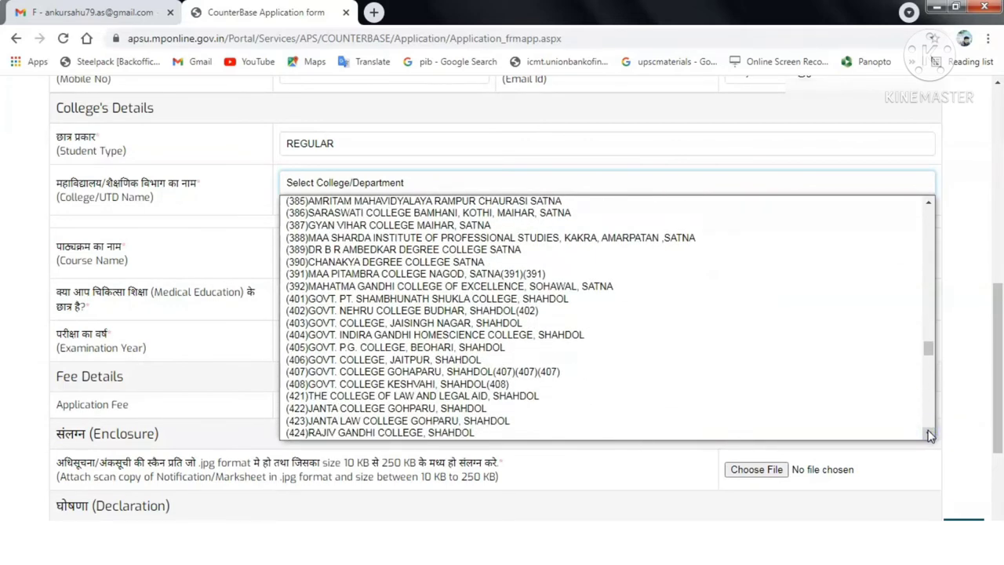
left_click(534, 335)
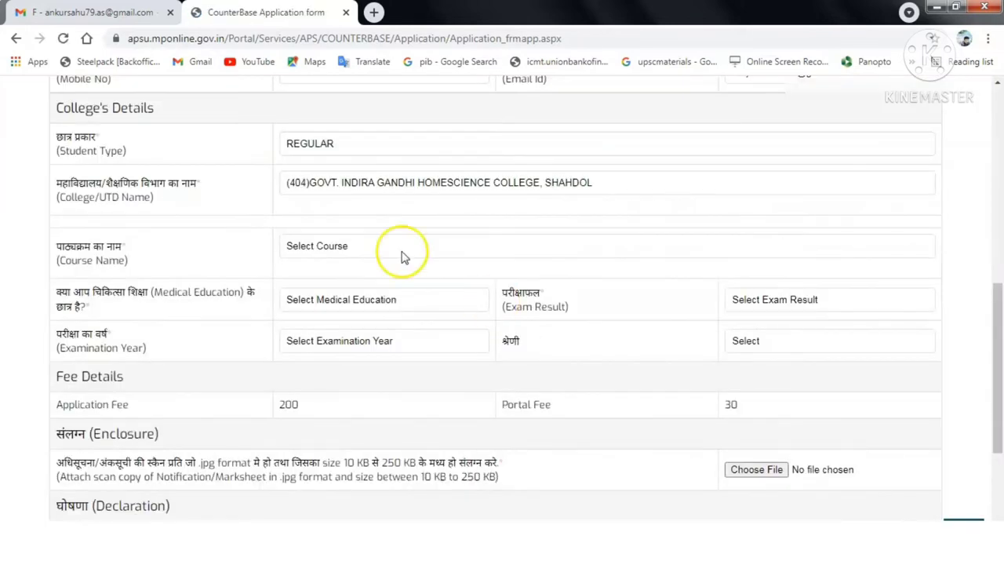
Choose course Bachelor of Science Plain(158), medical education No, and result Pass
left_click(347, 248)
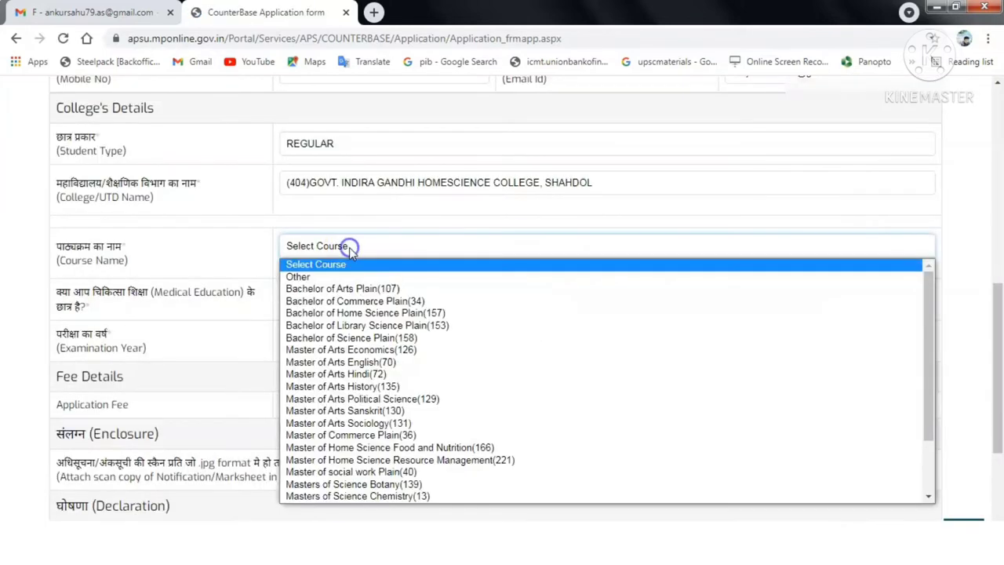
left_click(375, 338)
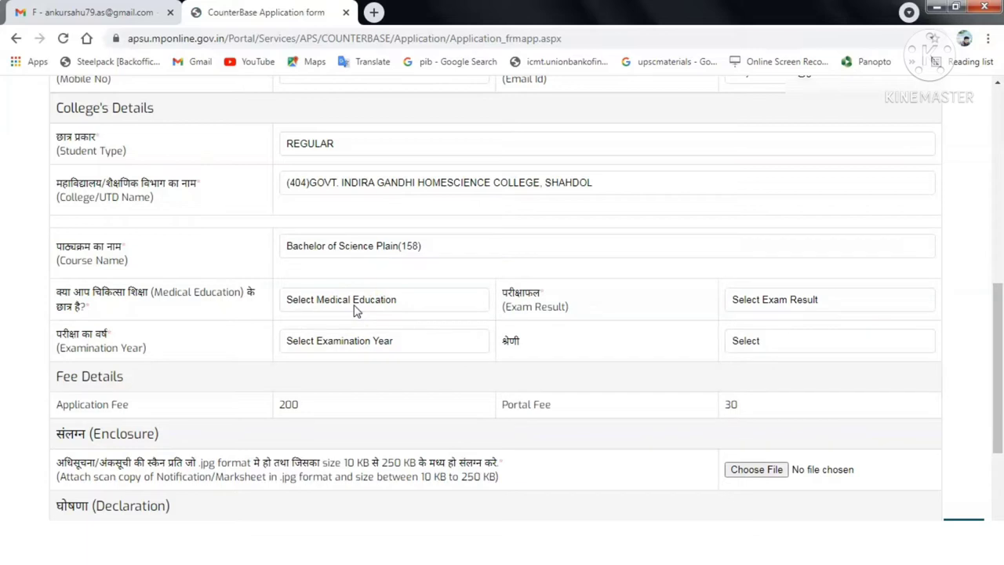
left_click(354, 310)
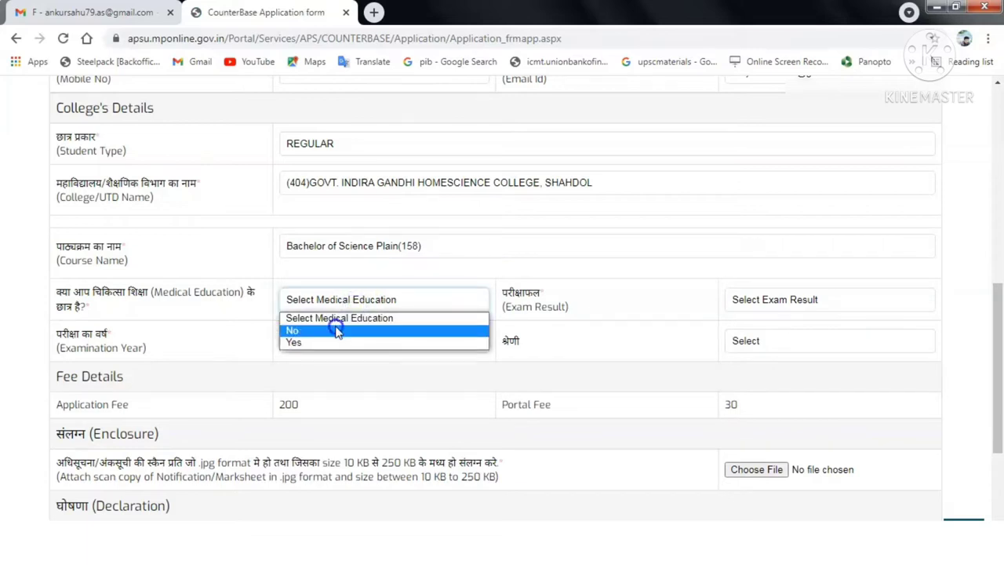
left_click(336, 326)
left_click(758, 301)
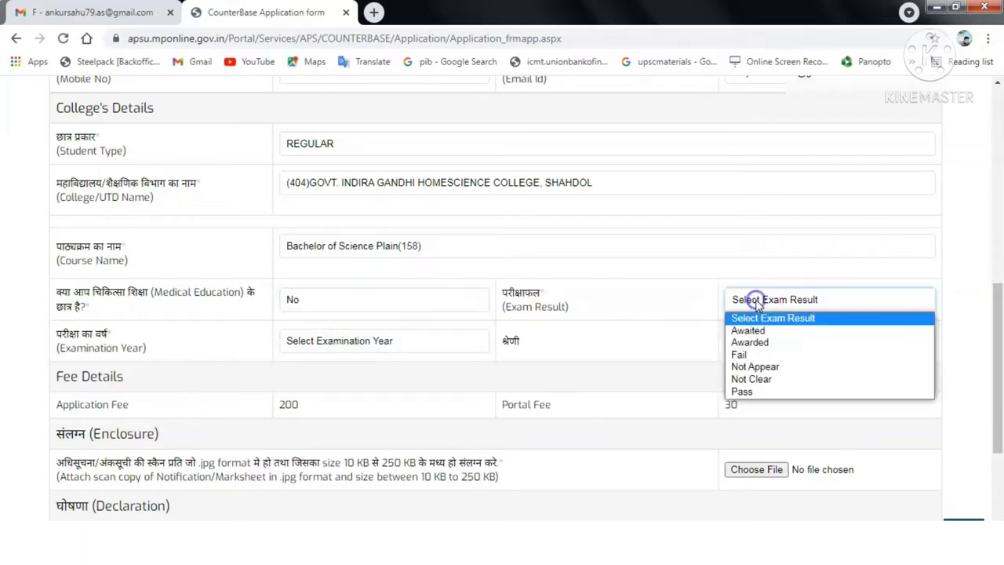
left_click(749, 390)
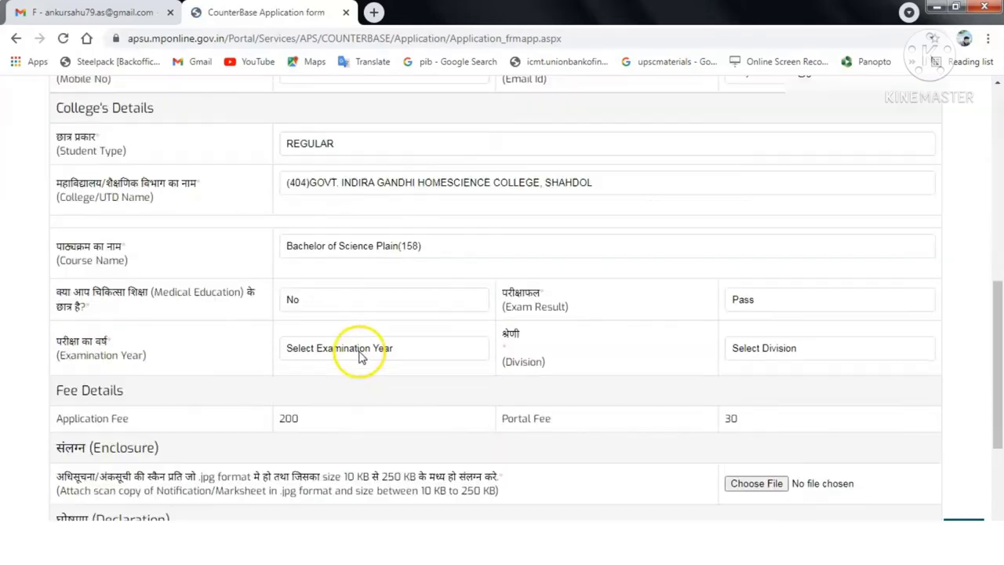
Set the examination year to 2017 and the division to First
left_click(353, 351)
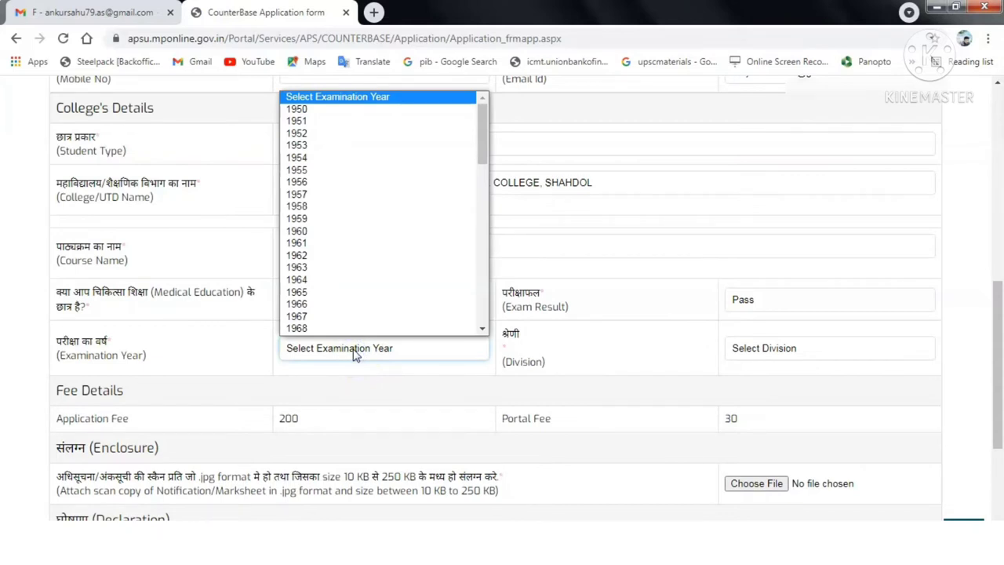
left_click(484, 127)
left_click_drag(484, 126, 480, 322)
left_click(342, 281)
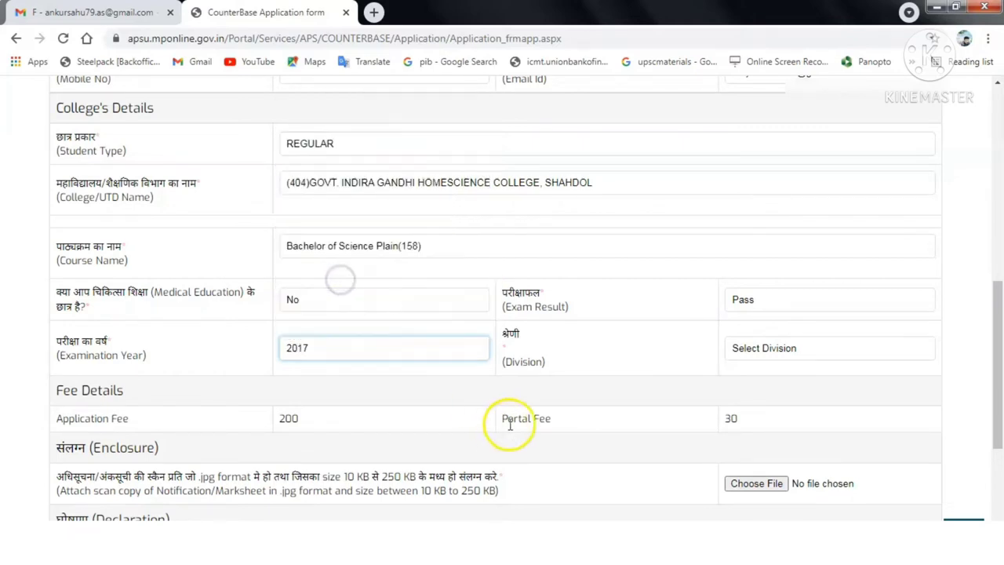
left_click(755, 349)
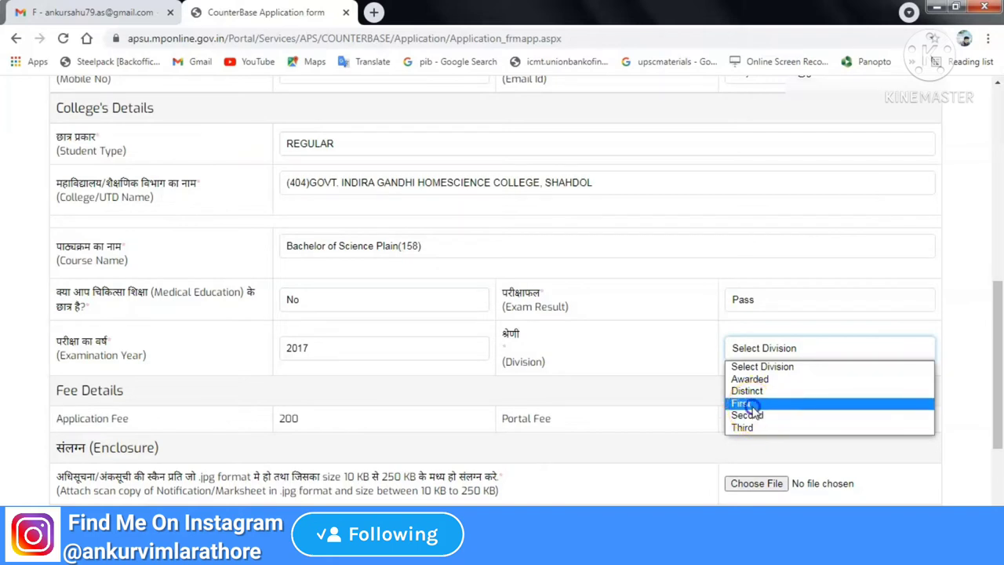
left_click(745, 403)
left_click(433, 393)
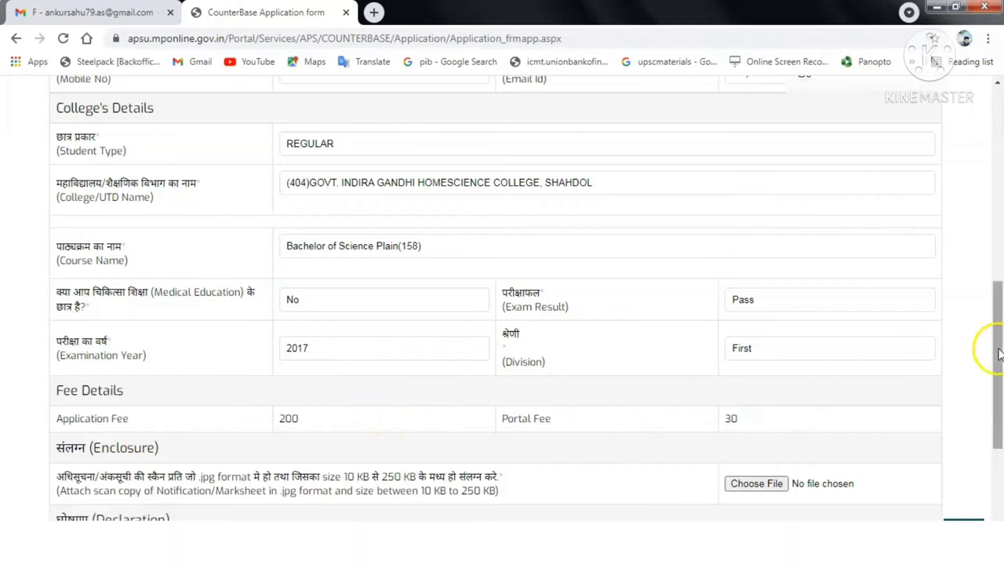
left_click_drag(995, 345, 1000, 427)
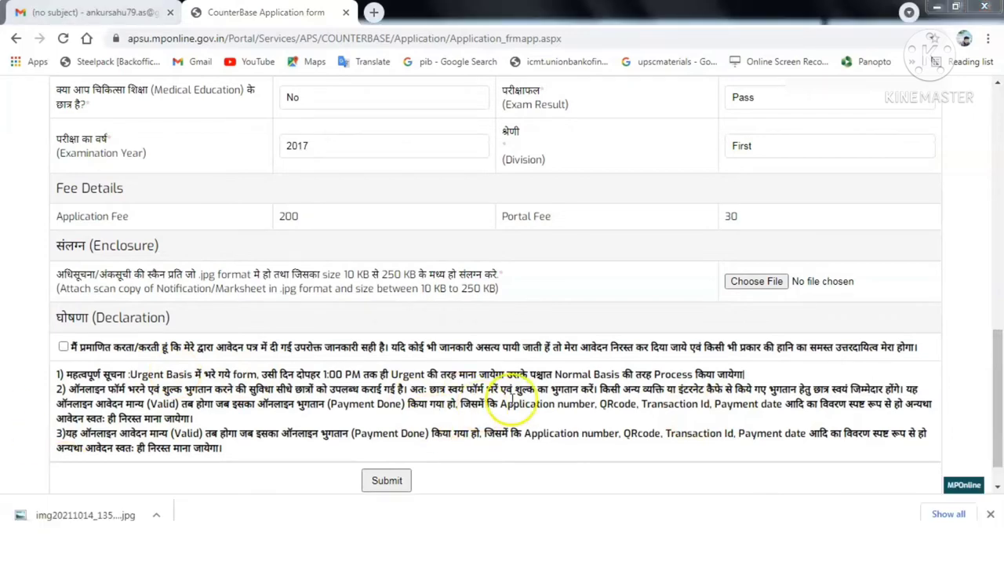
Attach the marksheet image img2021101...3594250.jpg and tick the Declaration checkbox
left_click(767, 284)
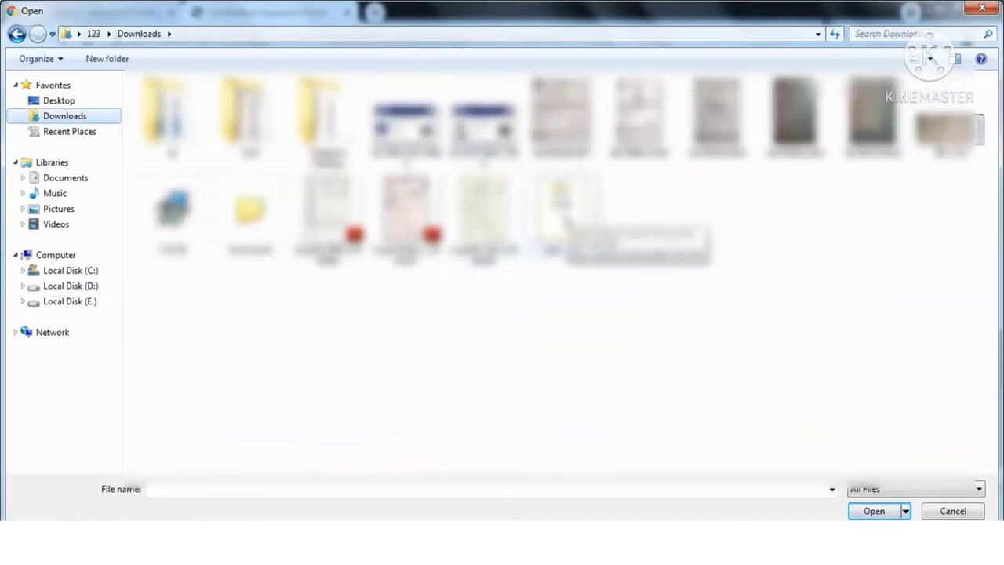
double_click(485, 218)
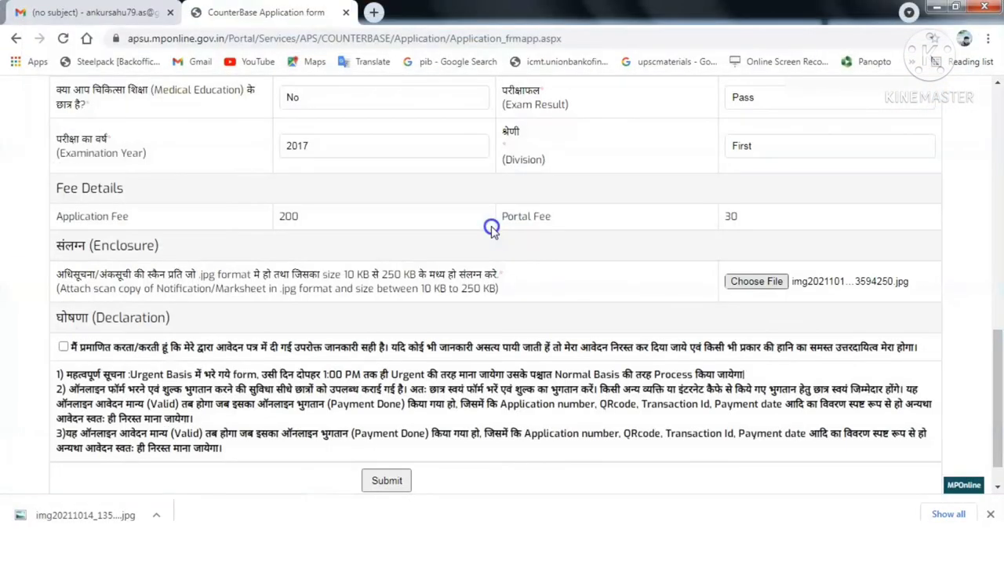
left_click(63, 346)
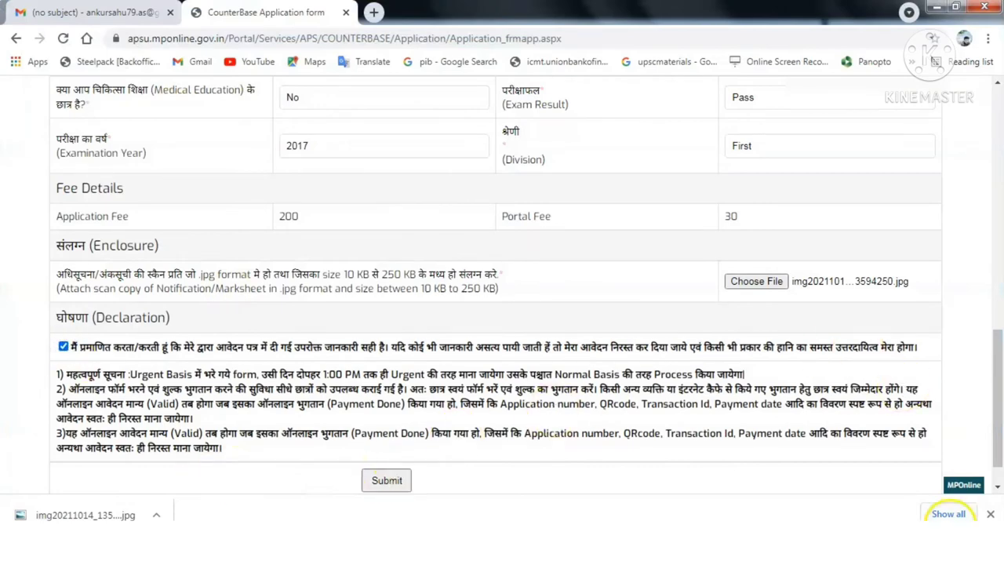
left_click(990, 514)
left_click_drag(998, 487, 998, 169)
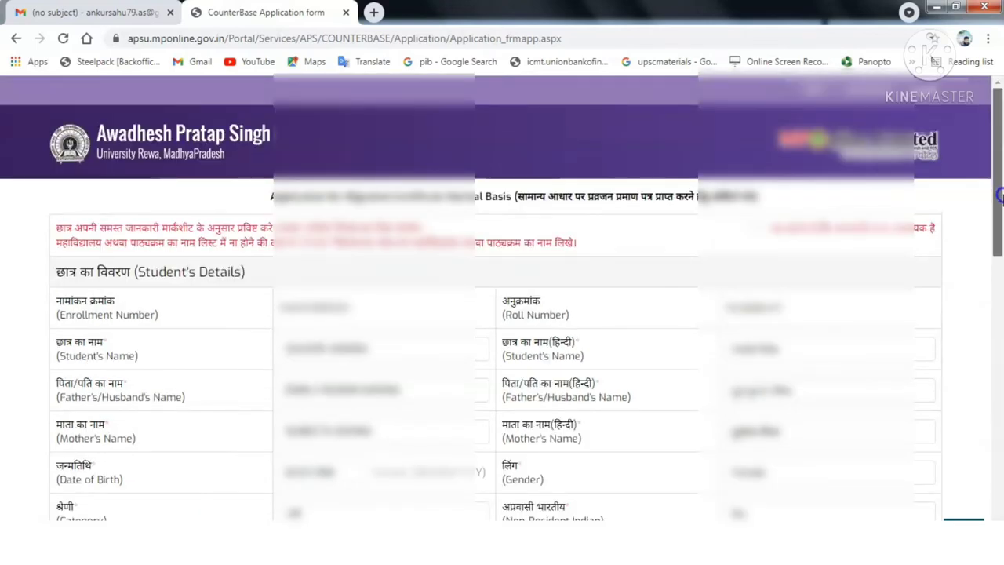
left_click_drag(1002, 208, 1001, 284)
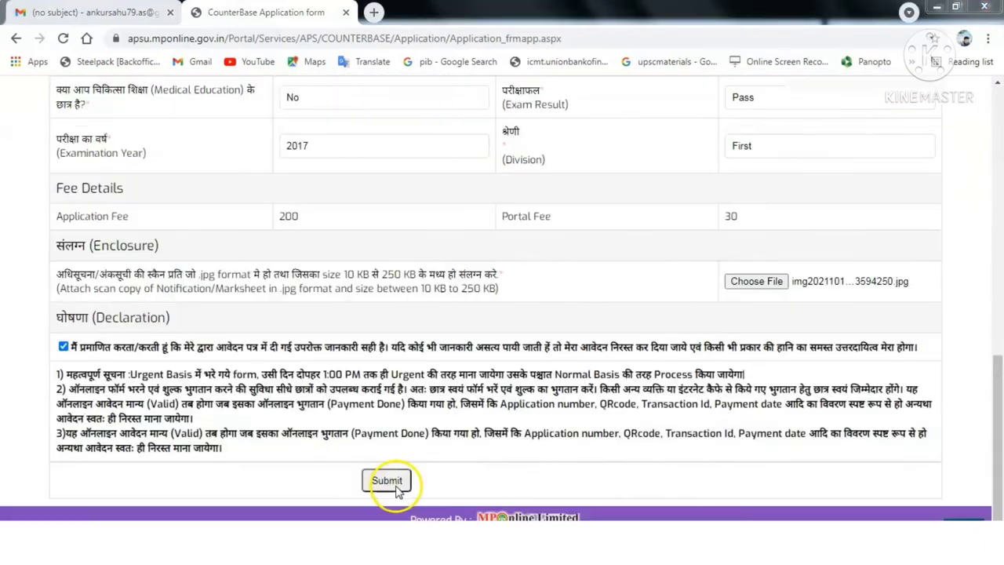
Submit the application and go to payment for the ₹230 unpaid fee
left_click(393, 481)
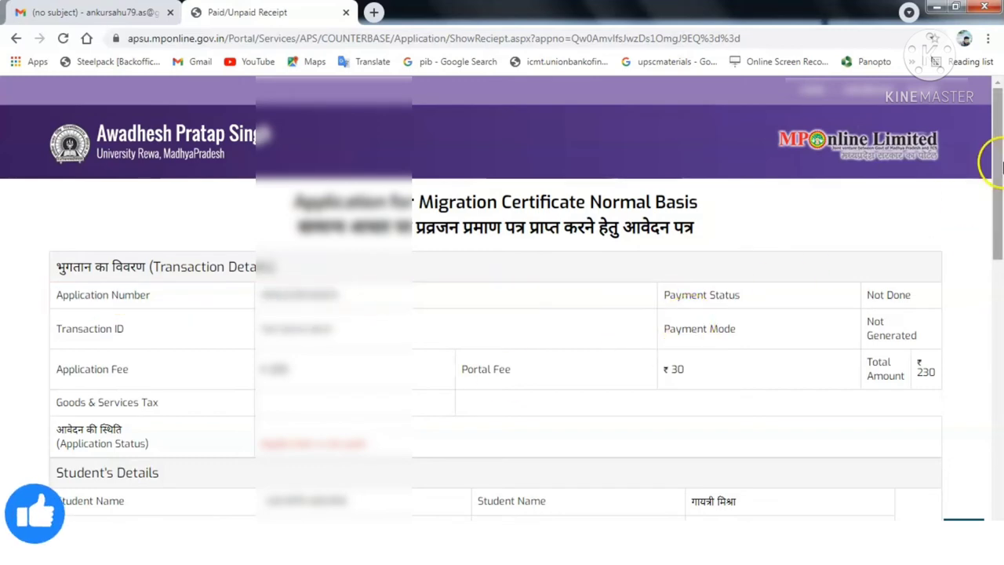
left_click_drag(994, 162, 999, 274)
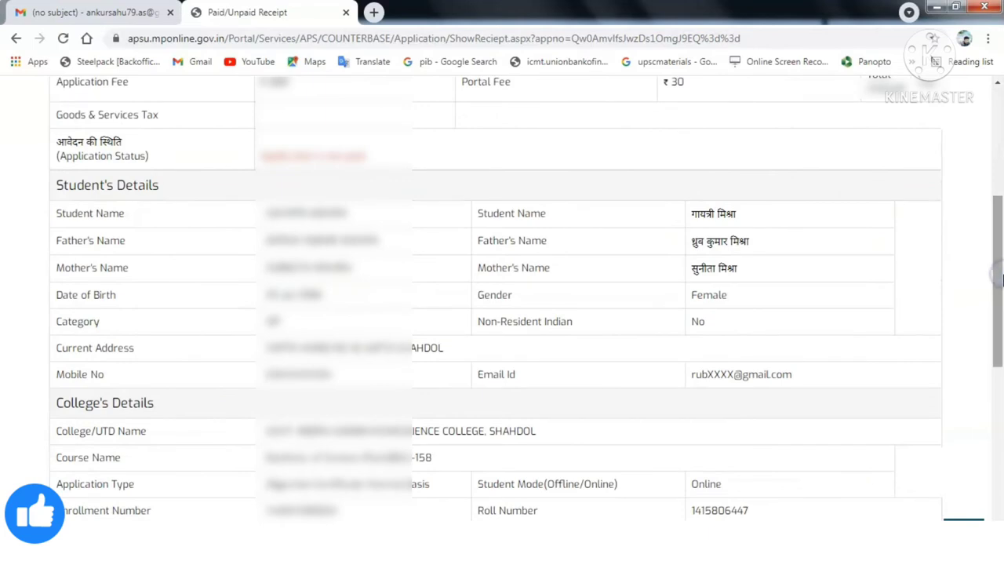
left_click_drag(988, 227, 998, 421)
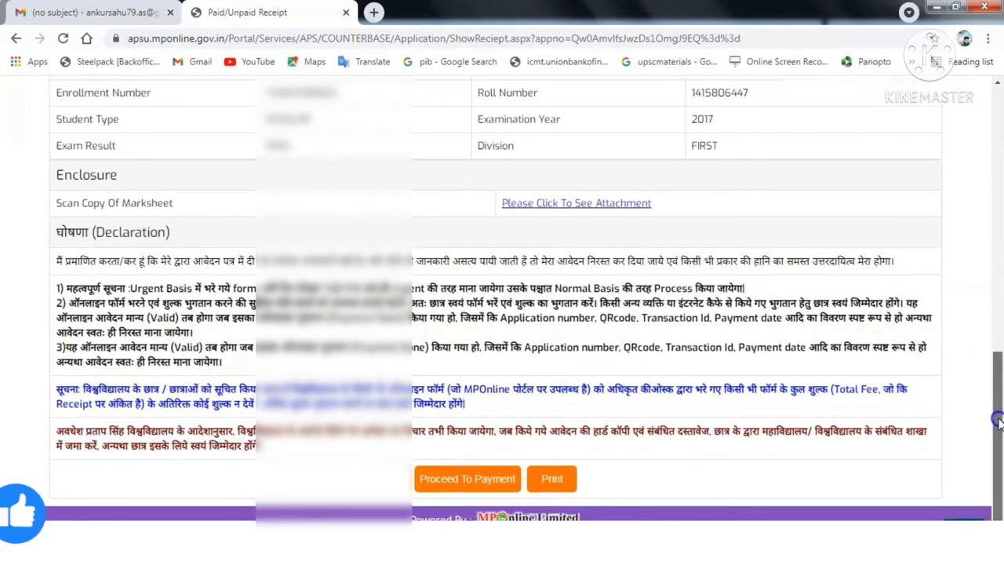
left_click(491, 480)
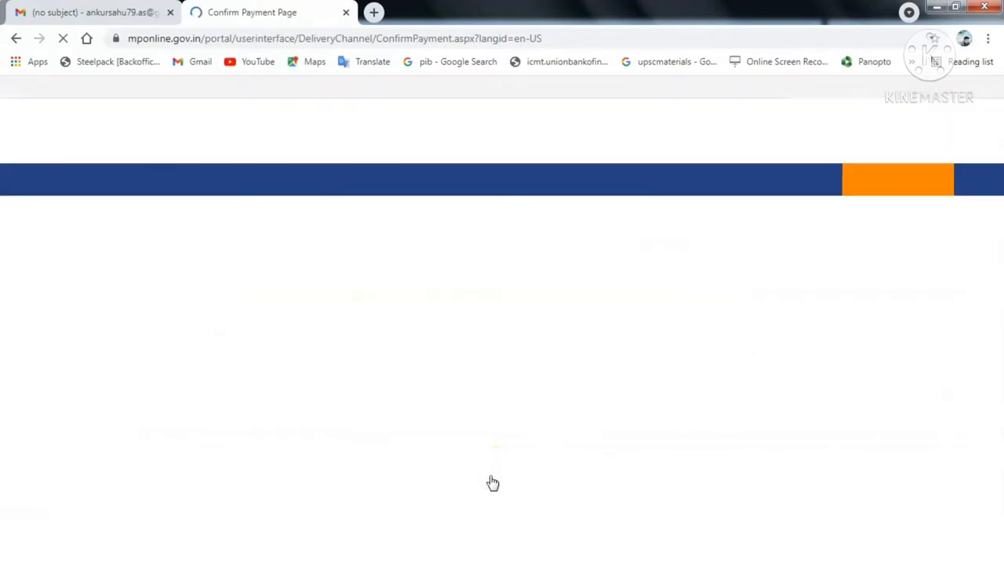
Confirm the ₹230 payment with the account password, then go to the APS University home page
left_click(527, 431)
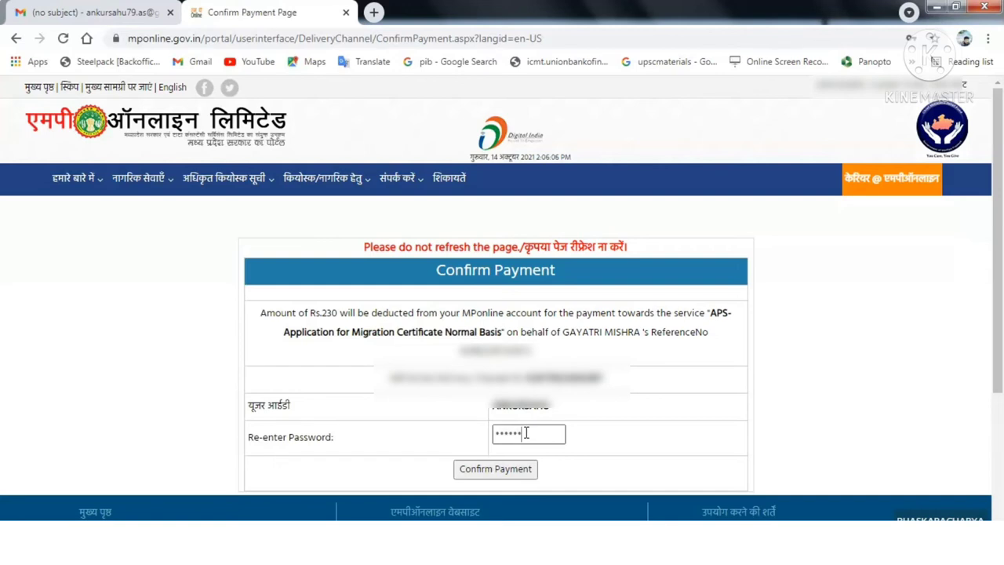
left_click(491, 471)
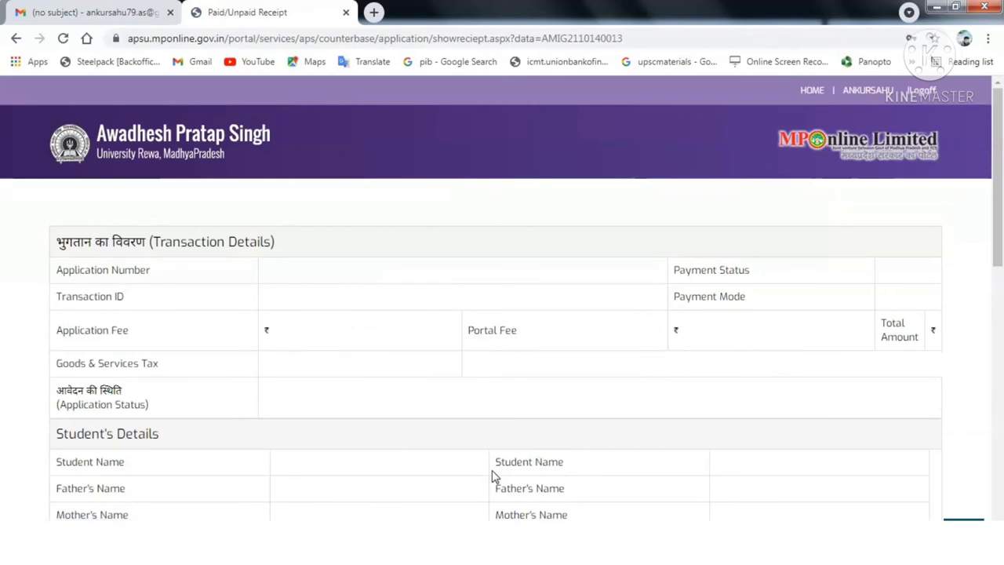
left_click(641, 400)
left_click(815, 92)
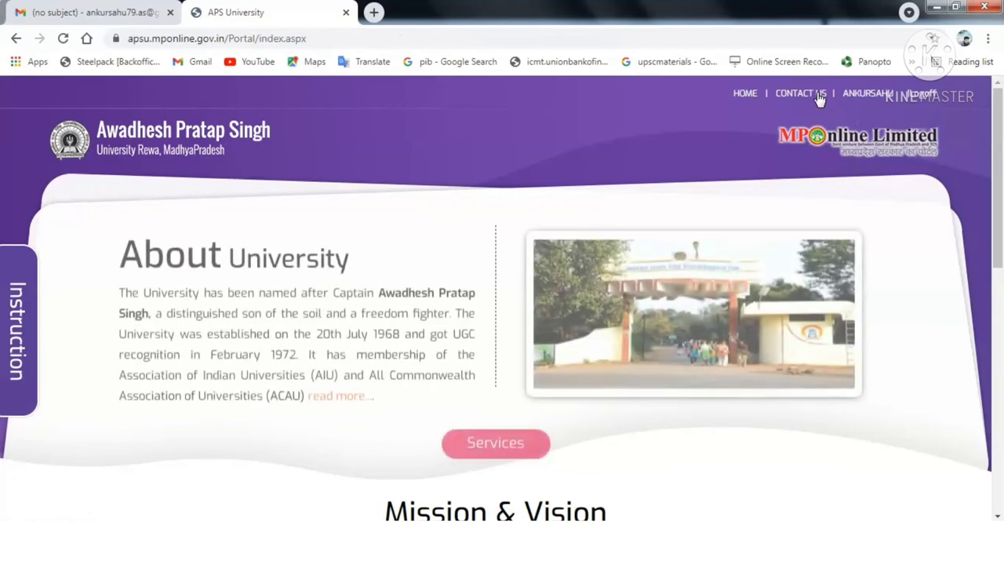
Open the Migration Pay-Unpaid Application/View Receipt/Check Status service from the Services list
left_click(486, 446)
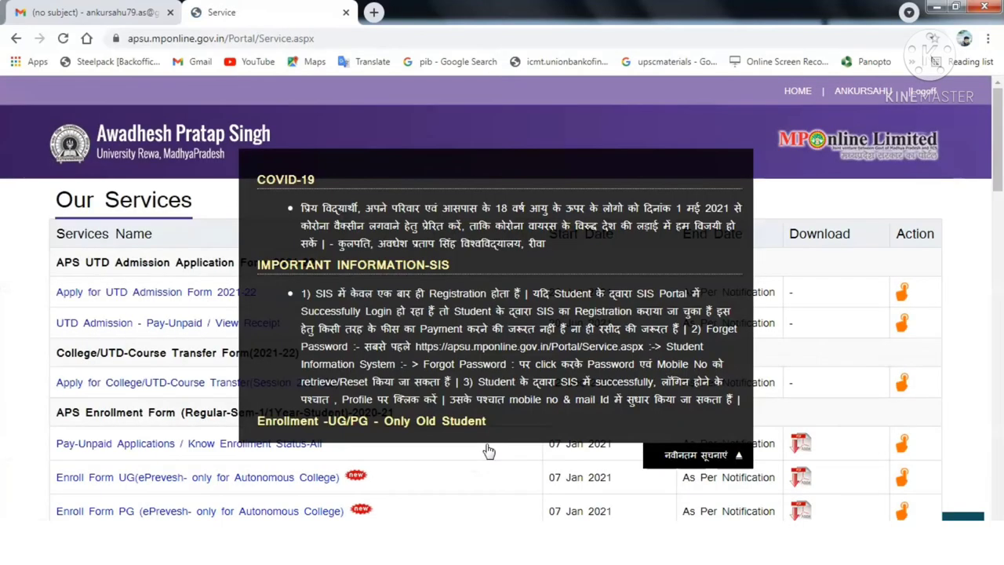
left_click(711, 455)
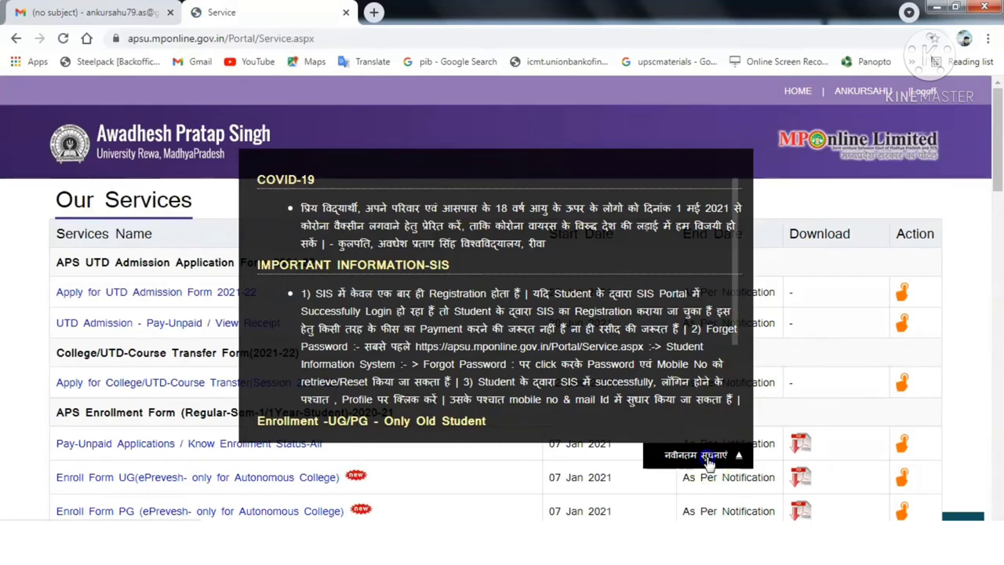
left_click_drag(999, 165, 999, 375)
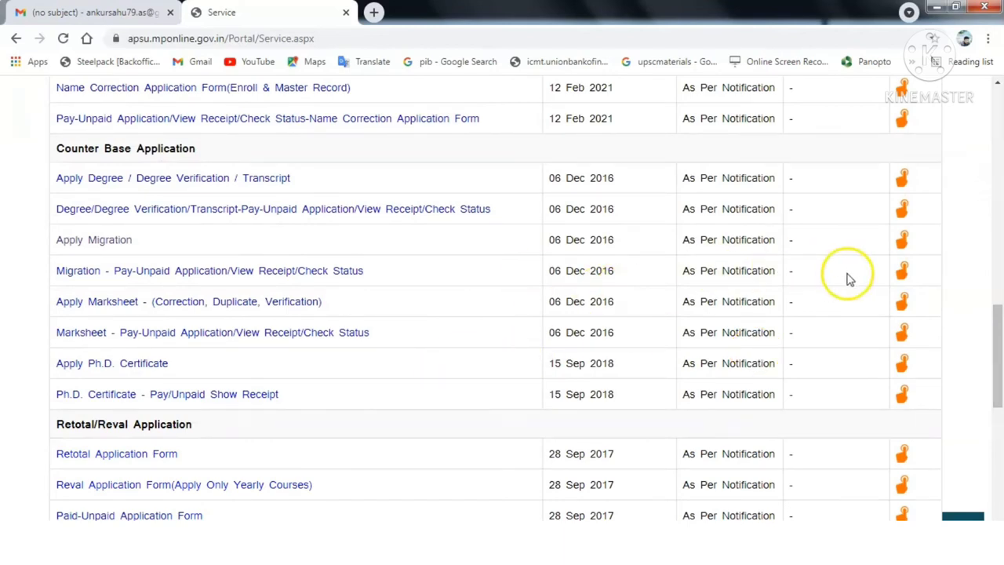
left_click(903, 272)
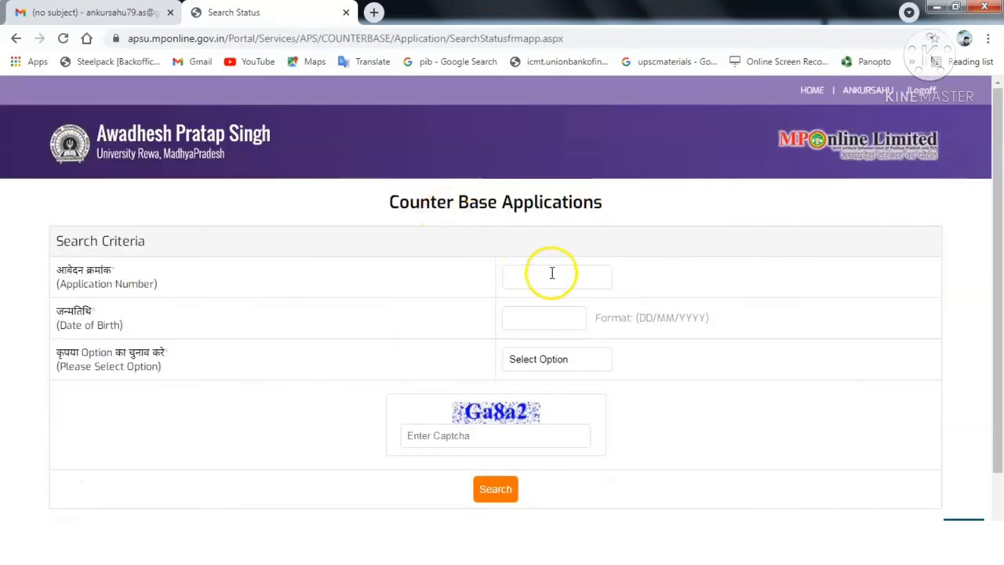
Search the Applications receipt by application number, date of birth and captcha
left_click(552, 273)
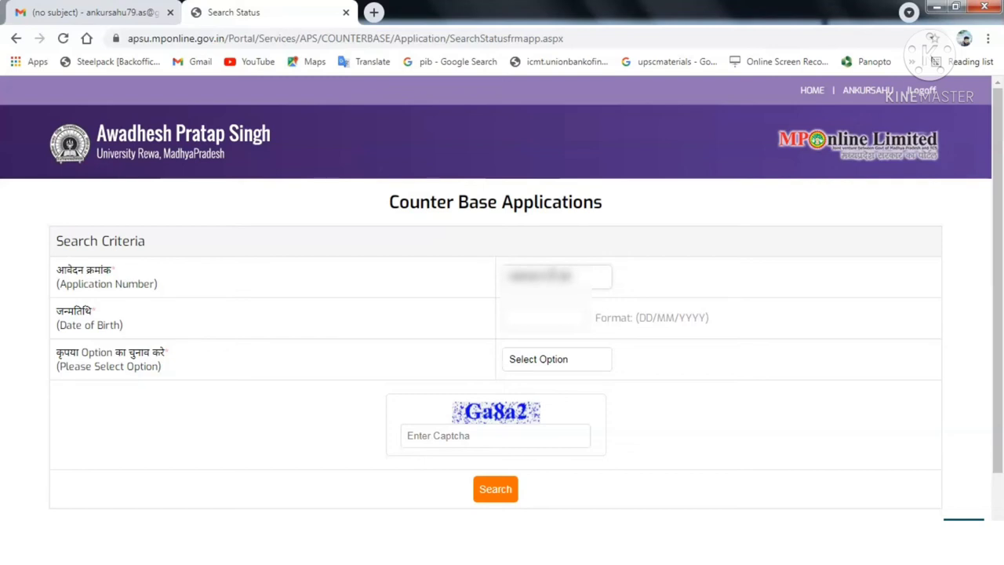
left_click(552, 317)
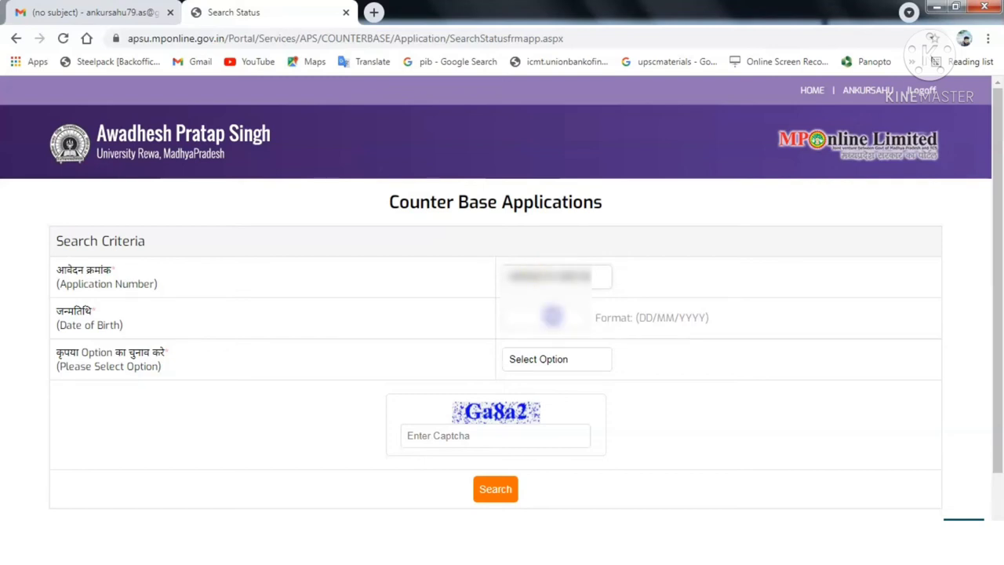
left_click(541, 378)
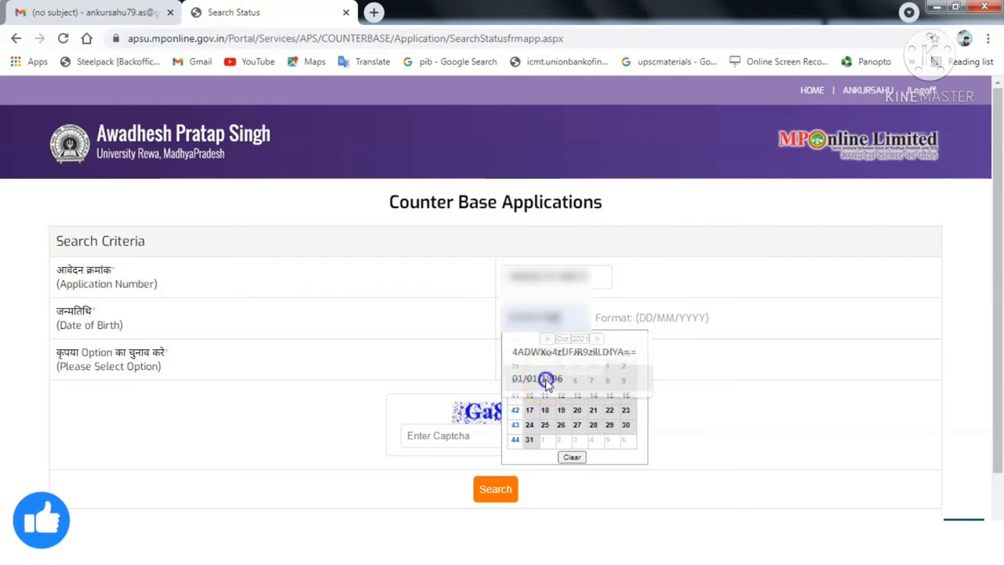
left_click(548, 366)
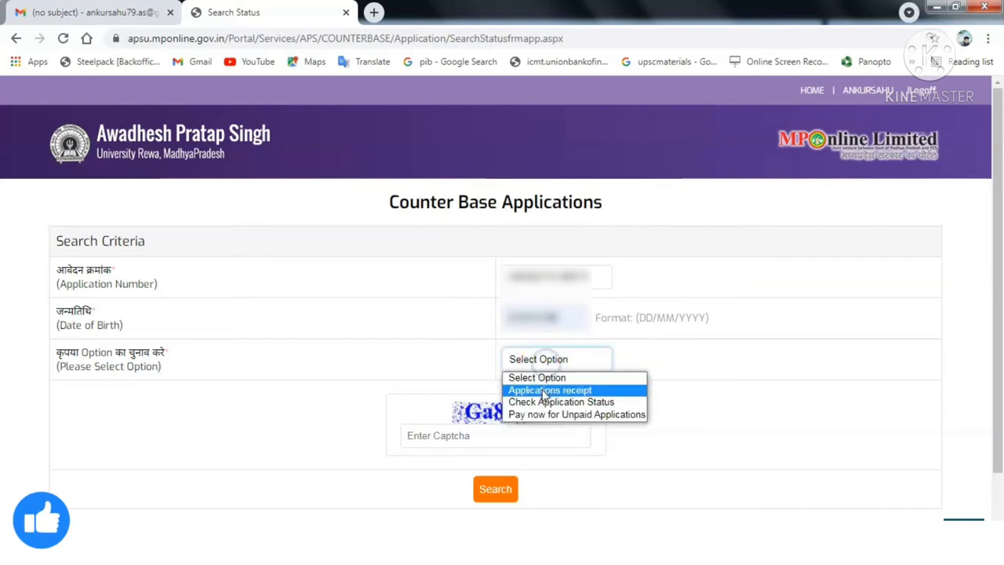
left_click(542, 390)
left_click(462, 436)
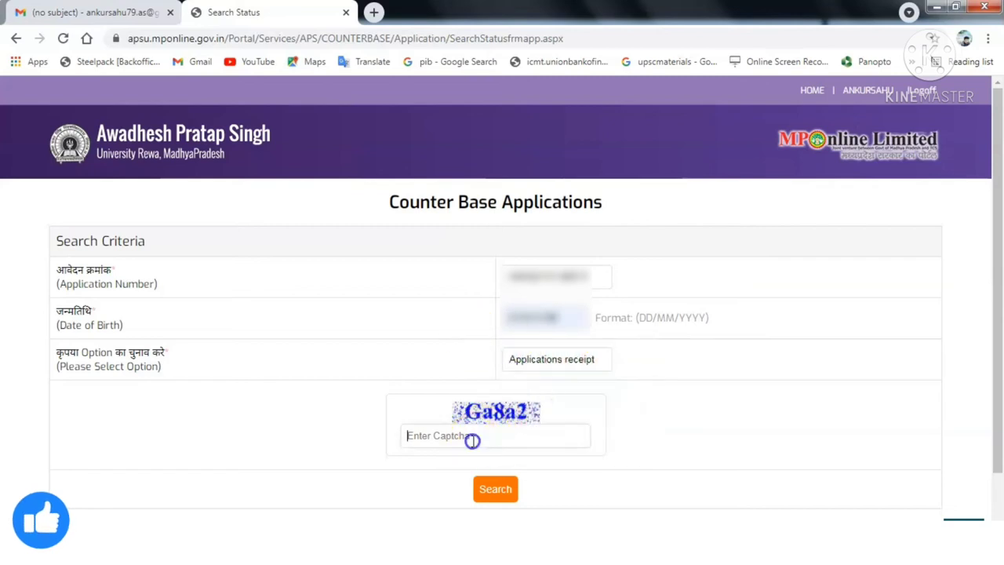
type("Ga8a2")
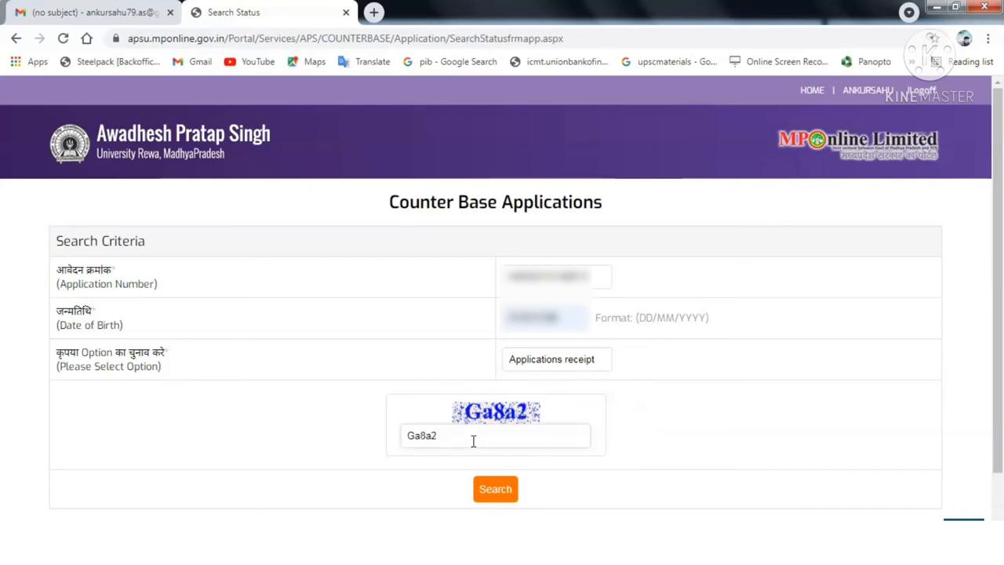
left_click(498, 489)
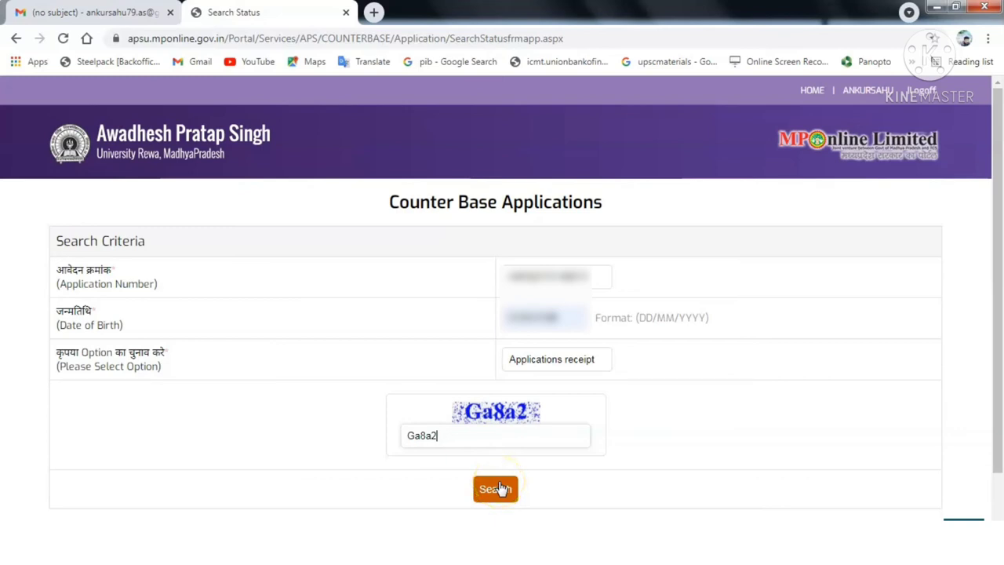
left_click(500, 489)
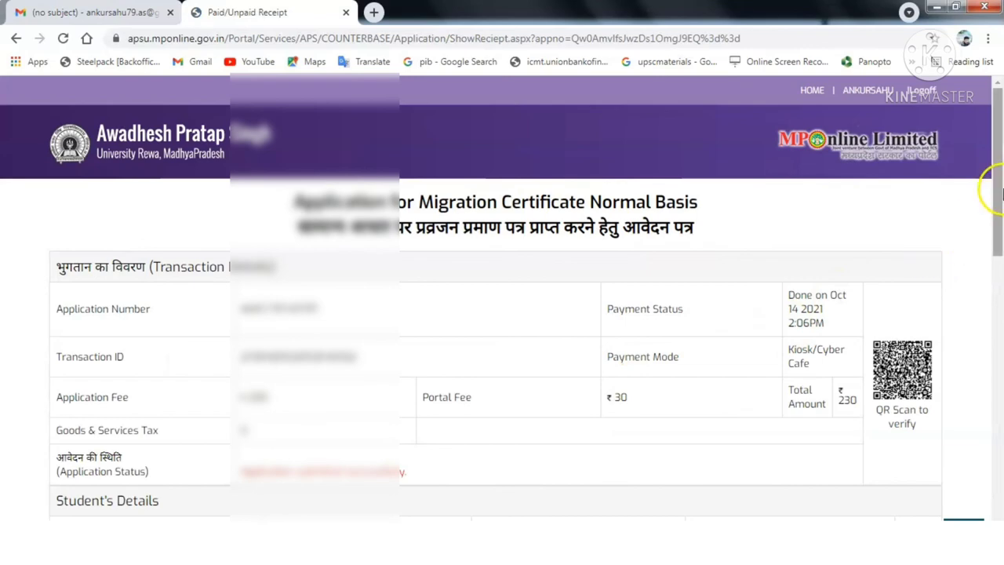
Print the paid receipt to PDF and start naming the file after the student
left_click_drag(1000, 179, 998, 421)
left_click(484, 486)
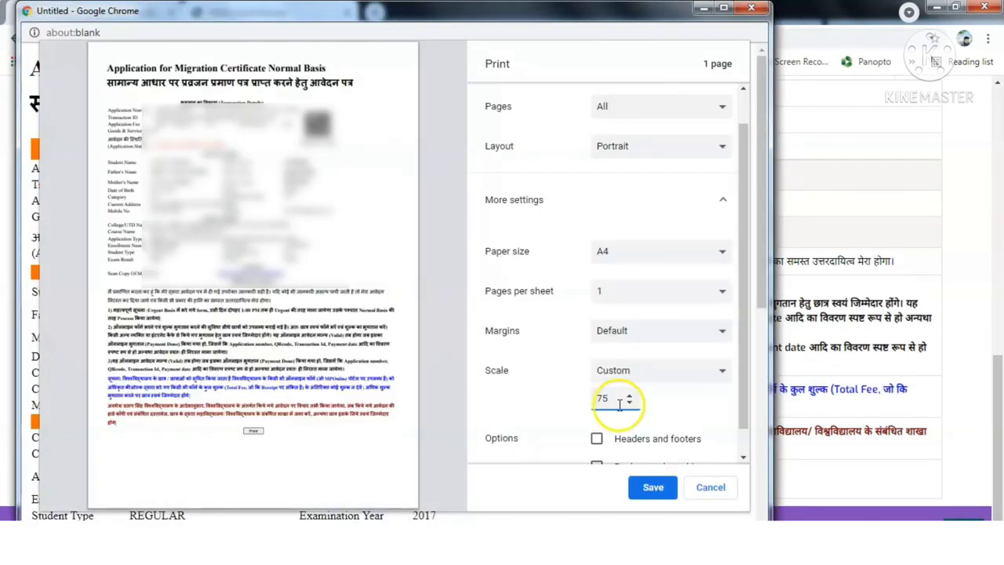
left_click(657, 487)
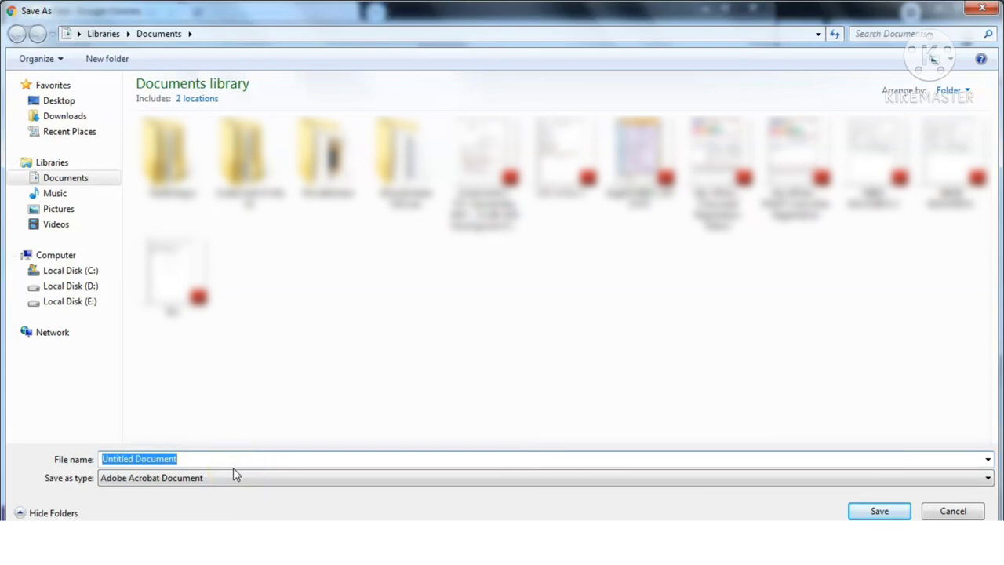
type("GAYATRI")
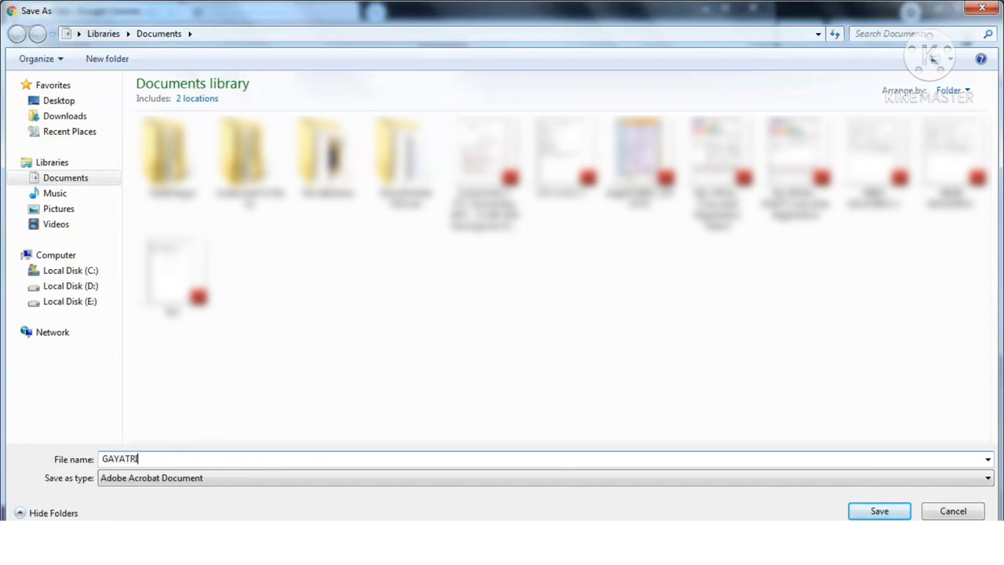